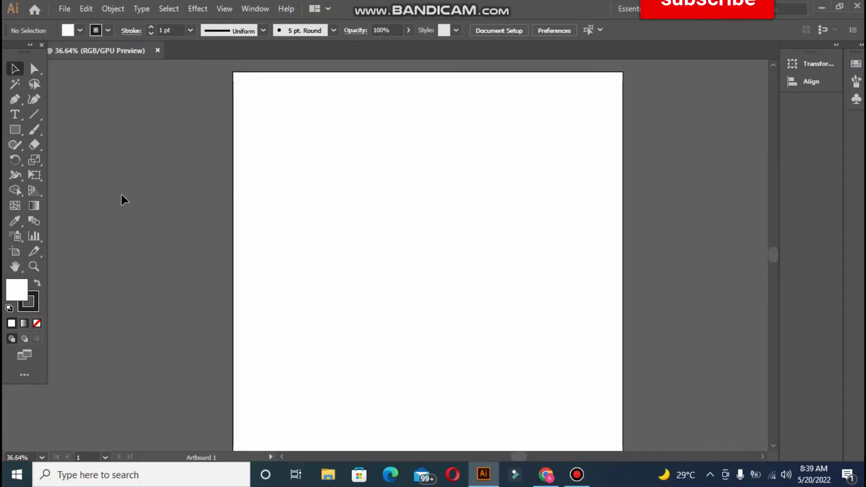
Choose the Rectangle tool, ready to draw on the empty artboard
left_click(15, 131)
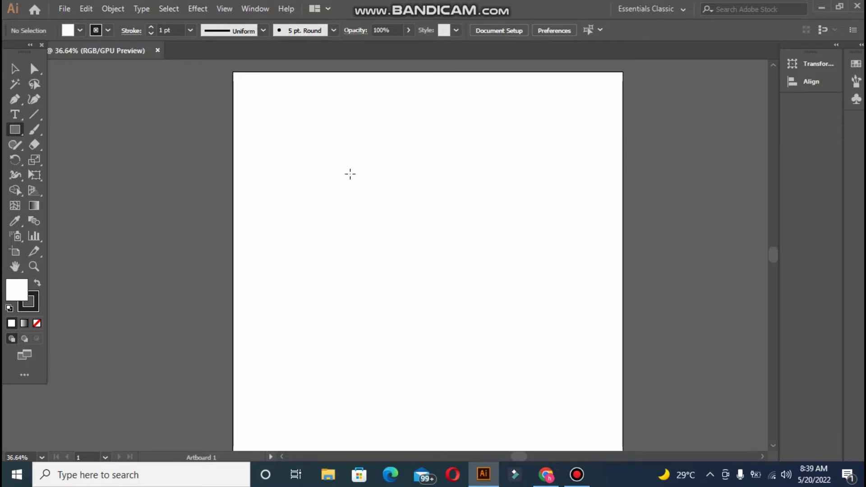
Create a 300 × 300 px square through the Rectangle size dialog
left_click(366, 198)
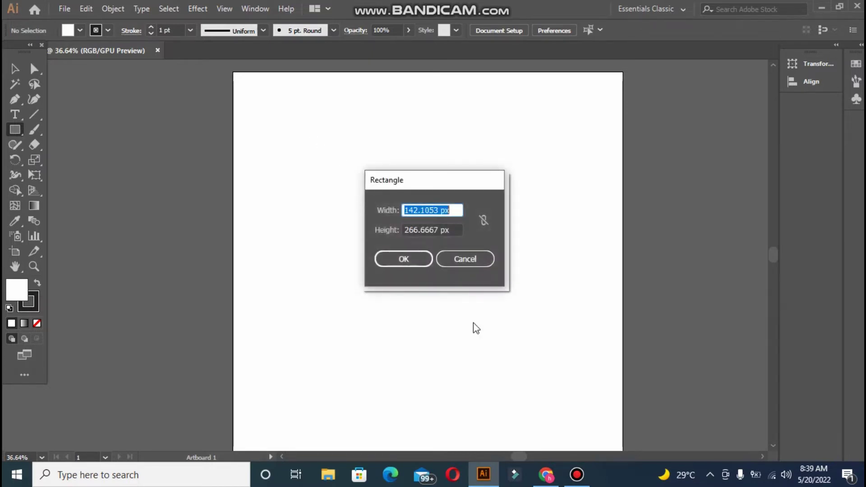
type("30")
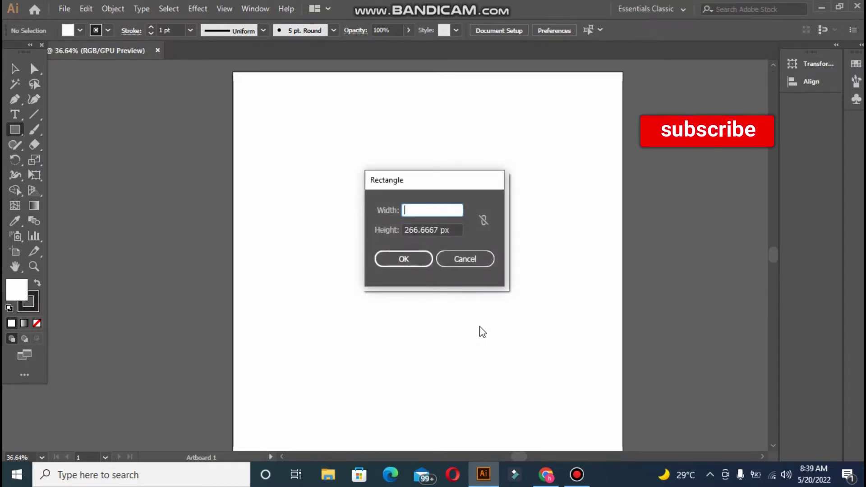
type("0")
key("Tab")
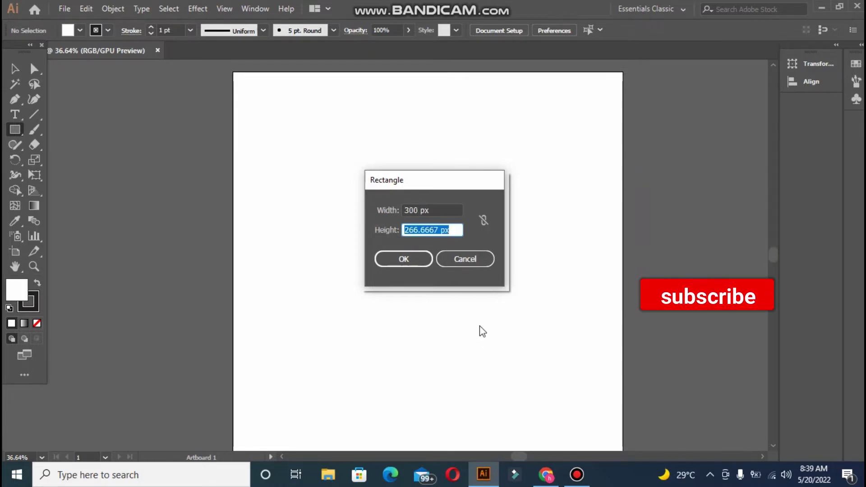
key("BackSpace")
type("300")
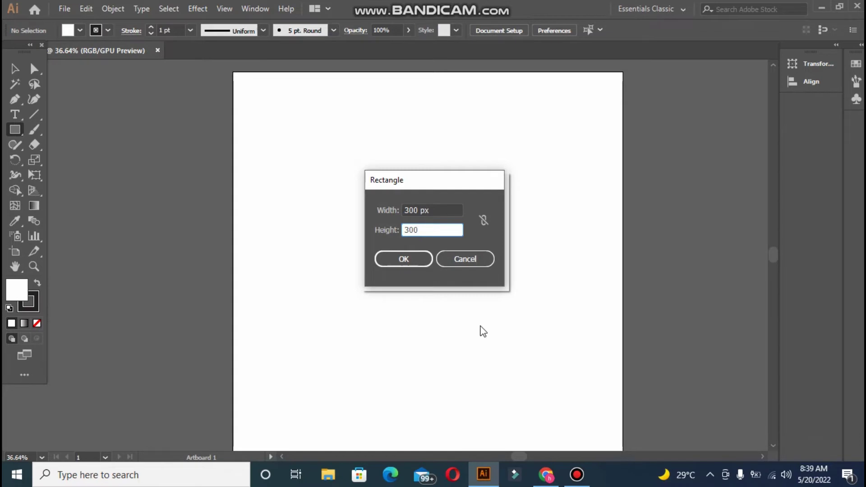
left_click(408, 264)
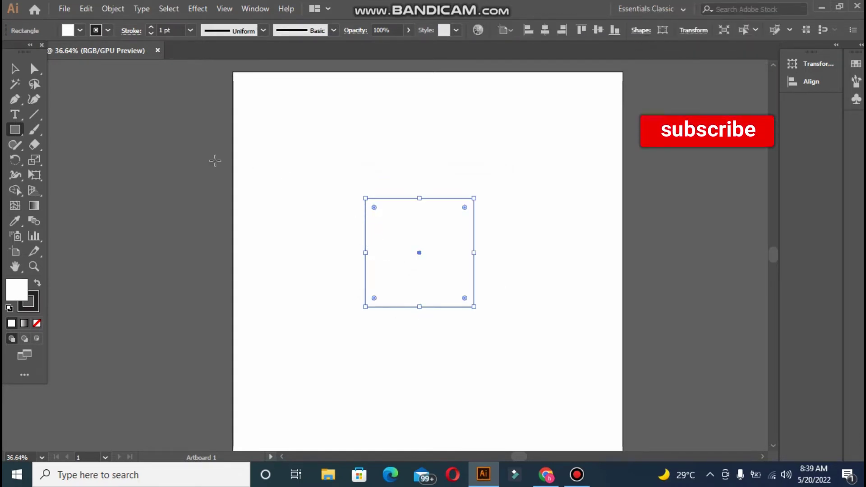
Fill the square near-black, rotate it 45° into a diamond, and nudge it up-left
left_click(38, 283)
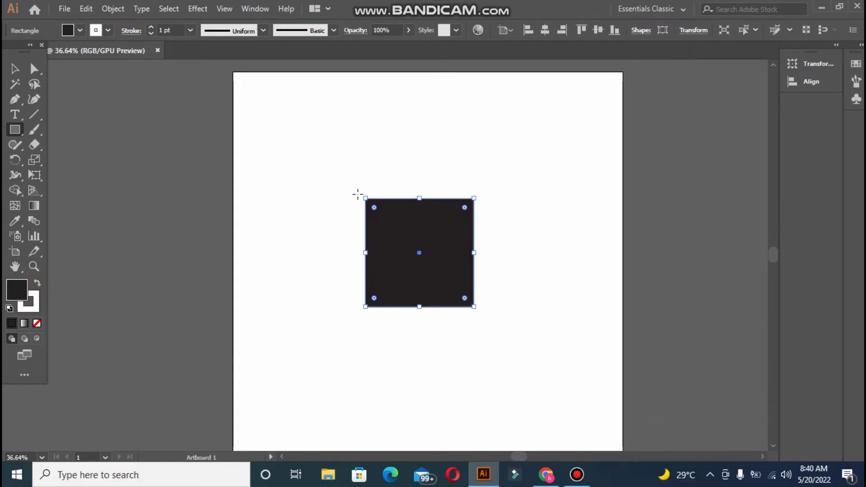
mouse_move(361, 197)
left_mouse_down()
mouse_move(365, 191)
mouse_move(337, 196)
mouse_move(324, 212)
mouse_move(327, 251)
left_mouse_up()
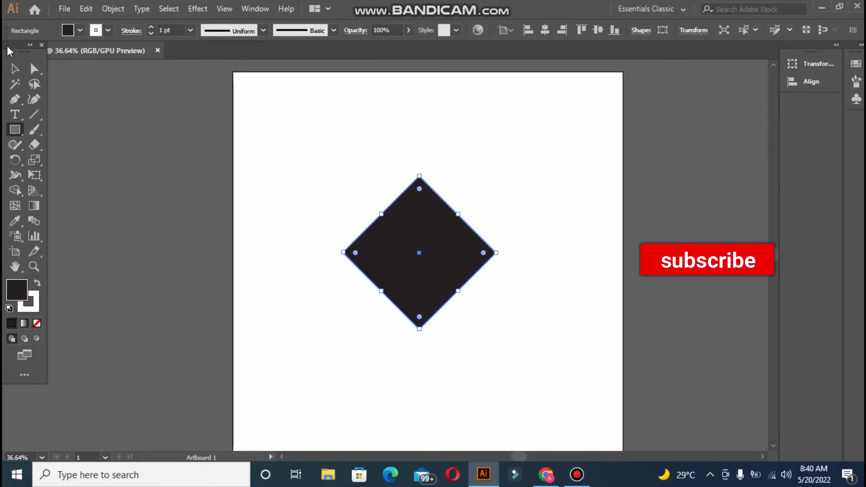
left_click(15, 69)
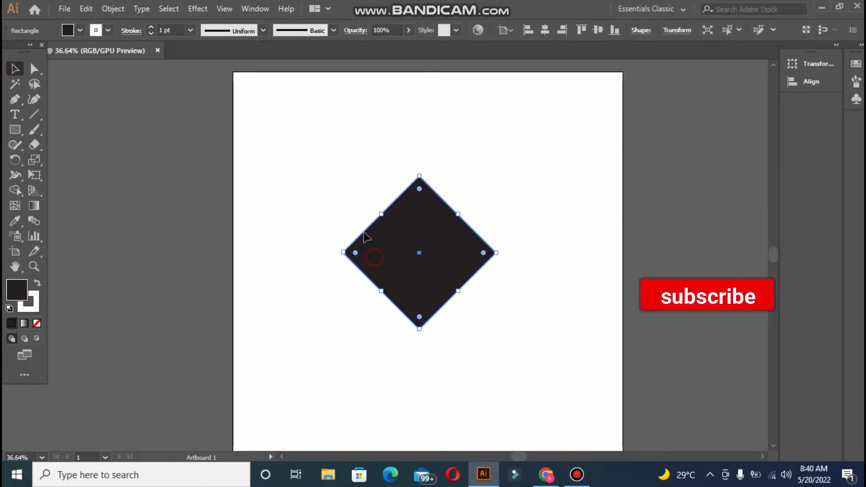
left_click_drag(364, 236, 352, 196)
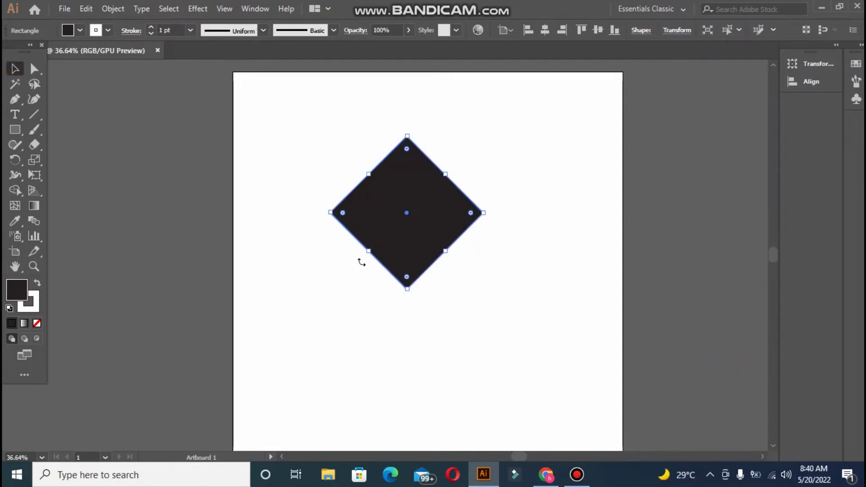
key("ctrl+plus")
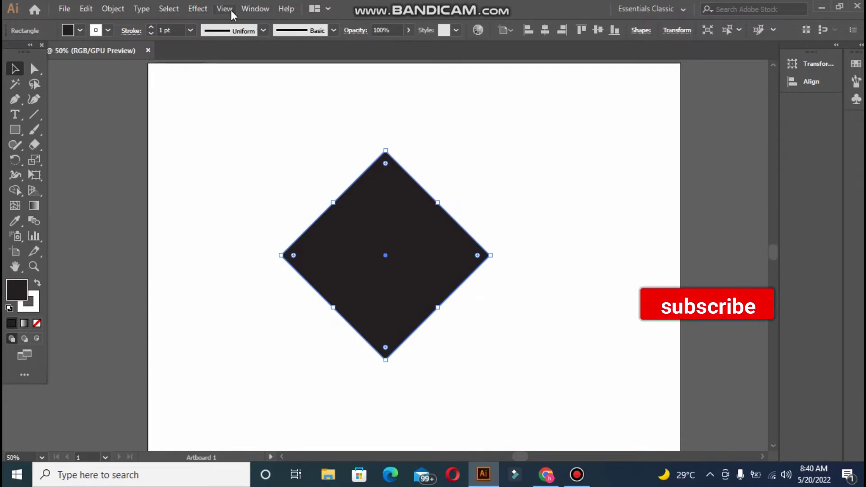
Show the rulers and place a horizontal guide at the diamond's top point
left_click(231, 10)
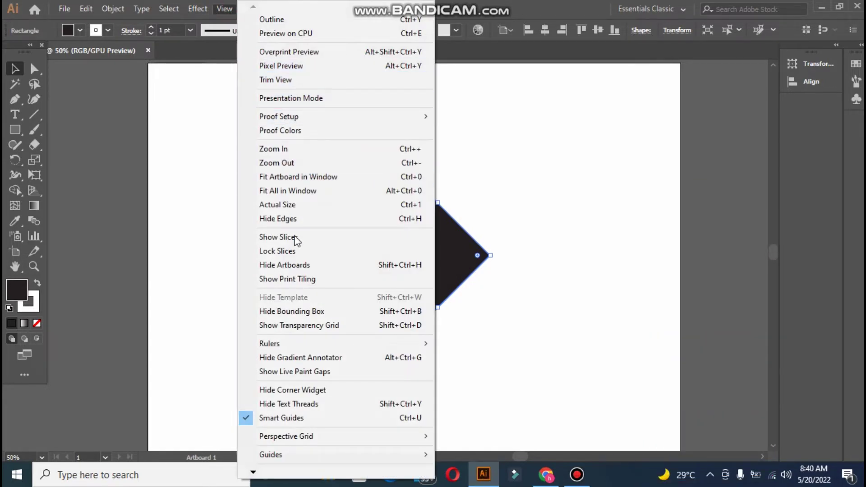
mouse_move(337, 343)
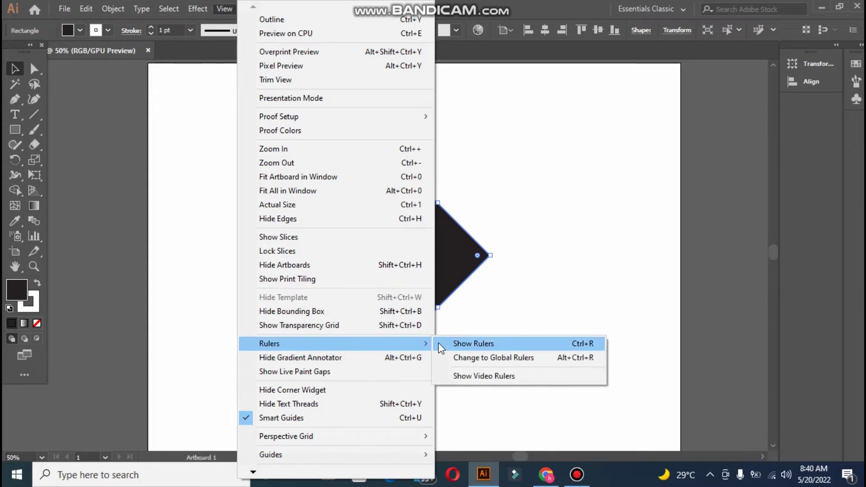
left_click(452, 345)
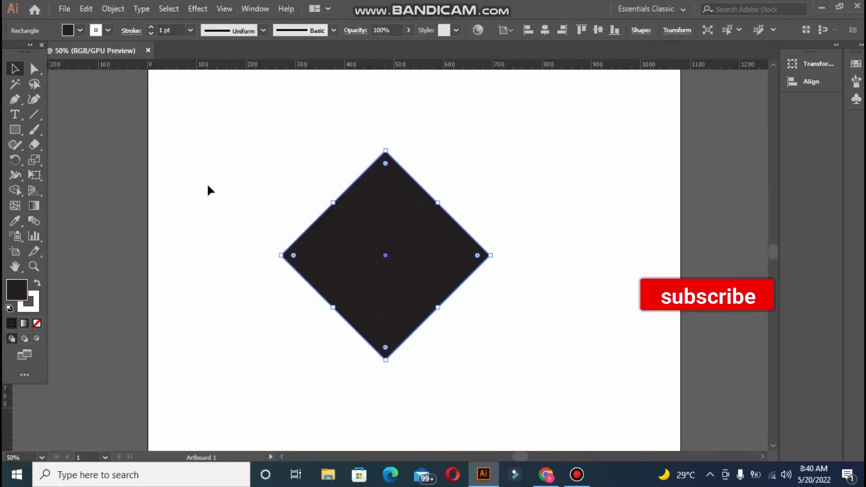
left_click_drag(186, 68, 183, 136)
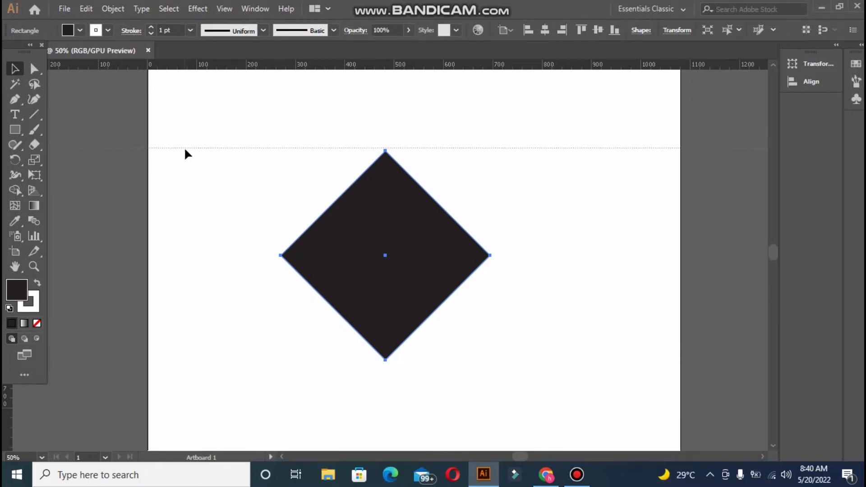
left_click_drag(183, 145, 185, 149)
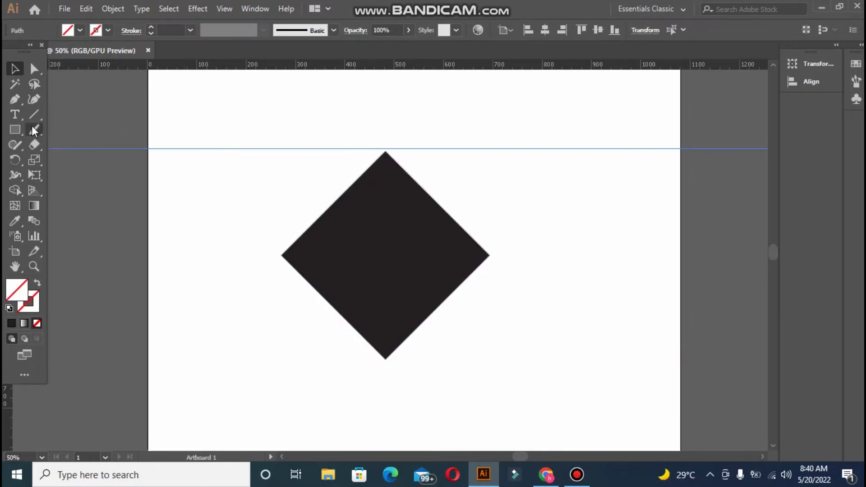
left_click(316, 228)
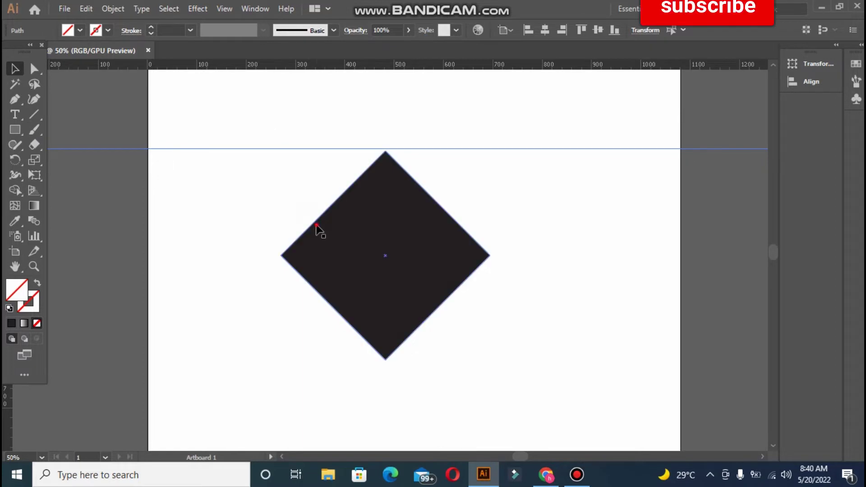
left_click(14, 99)
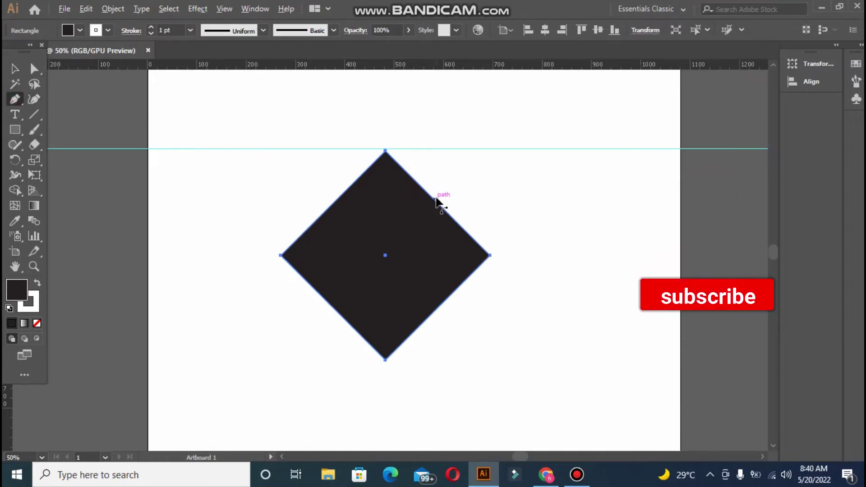
Bend the diamond's upper-right edge into an outward arch, tuning its handles against the guide
mouse_move(436, 203)
left_mouse_down()
mouse_move(469, 176)
mouse_move(495, 170)
left_mouse_up()
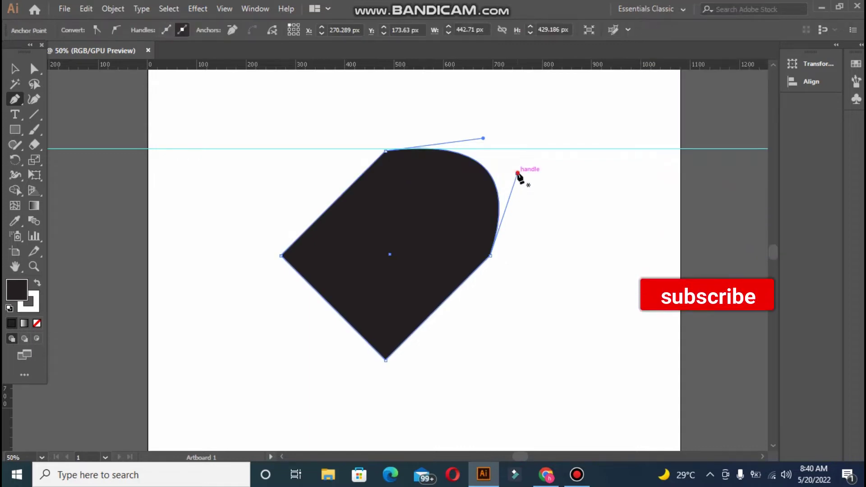
left_click(519, 176, "ctrl")
left_click_drag(523, 175, 540, 223)
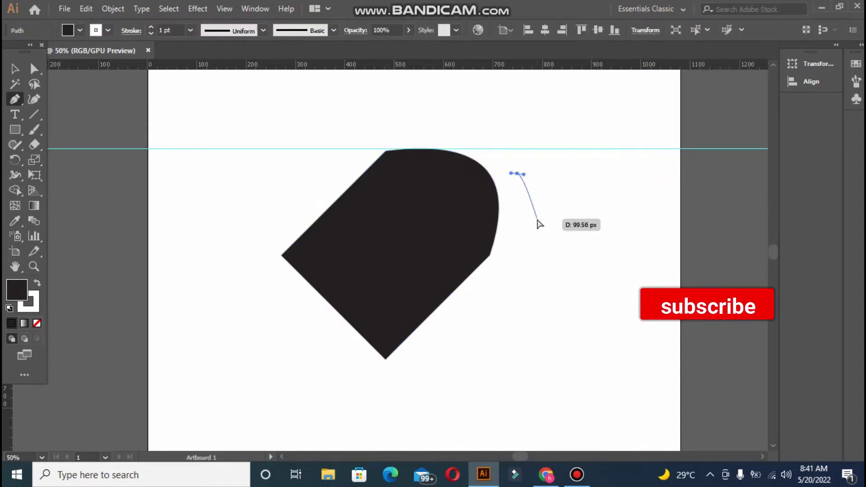
left_click(35, 70)
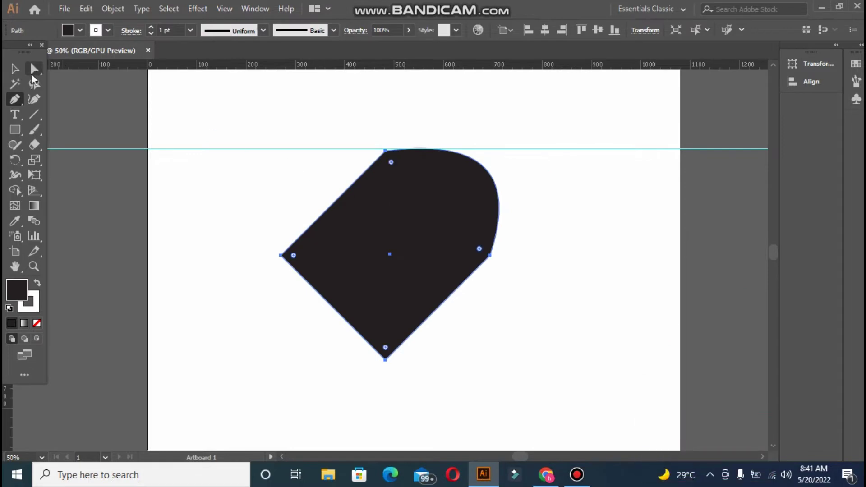
left_click(32, 74)
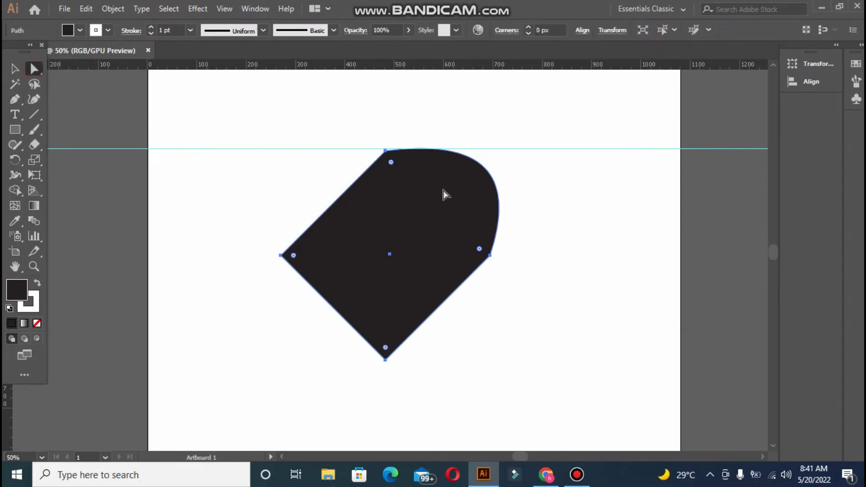
left_click(489, 255)
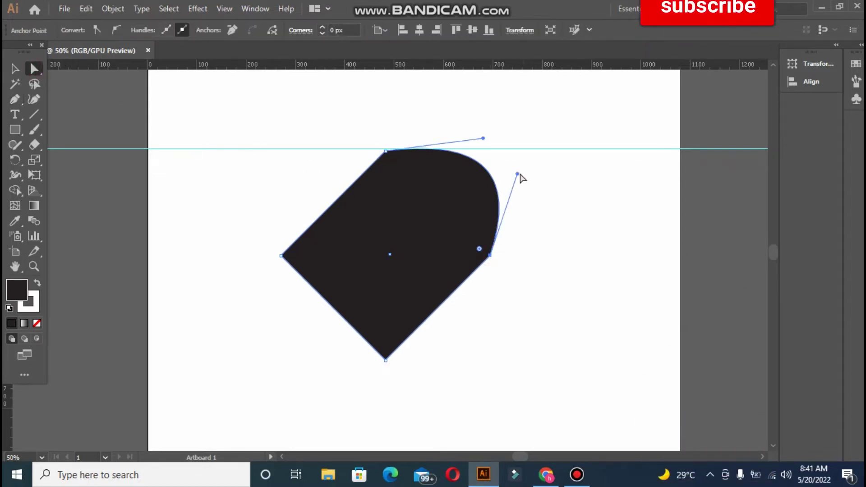
mouse_move(517, 173)
left_mouse_down()
mouse_move(554, 192)
mouse_move(543, 175)
left_mouse_up()
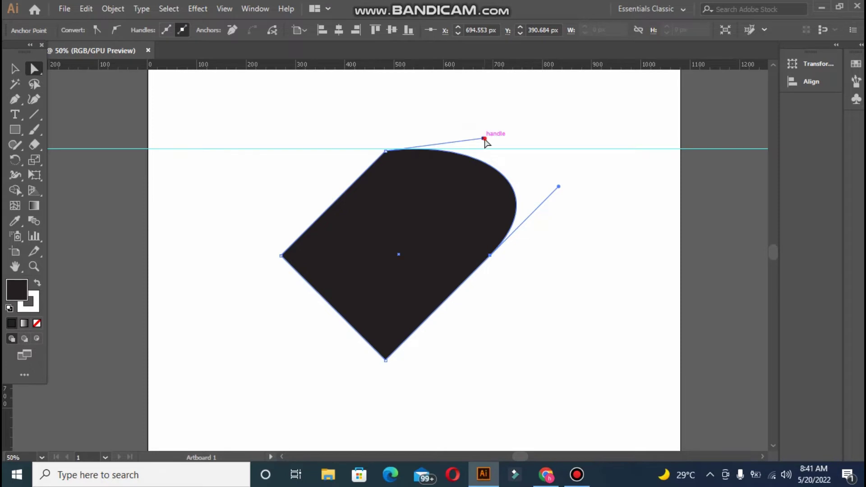
left_click_drag(483, 138, 479, 151)
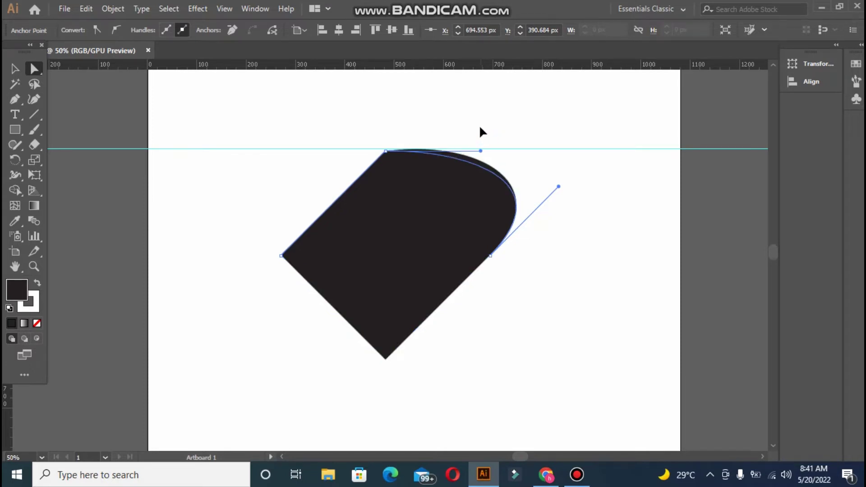
key("ctrl+z")
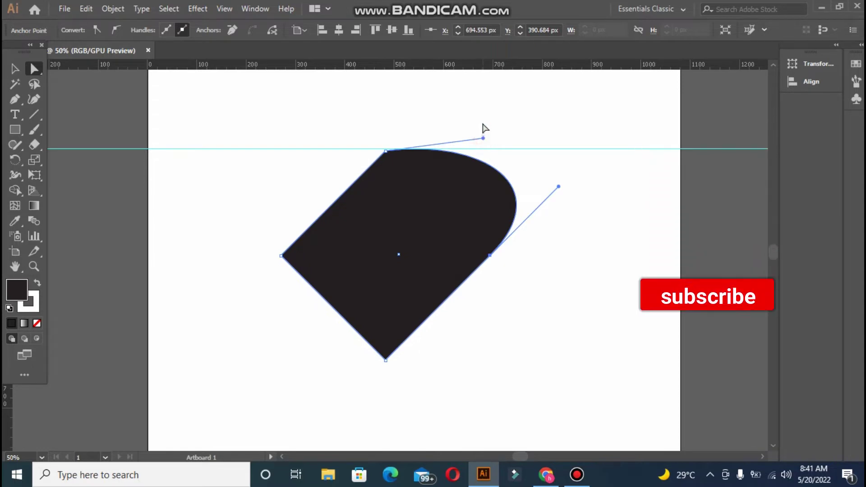
left_click(484, 146)
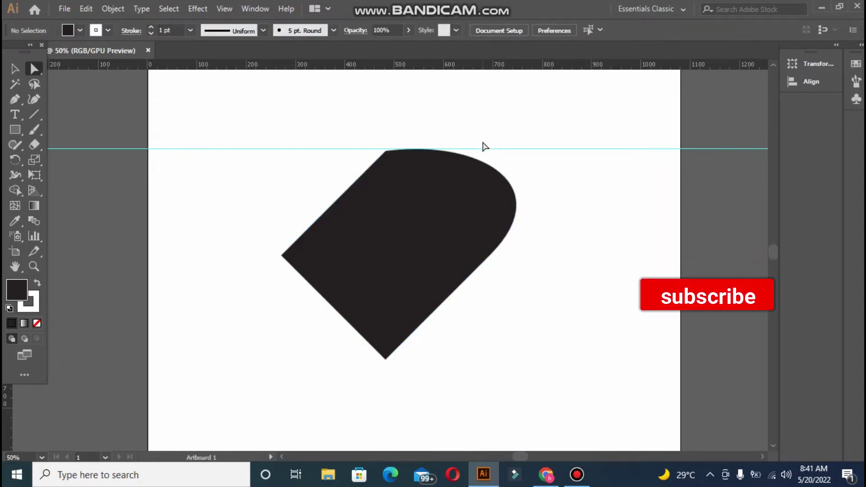
Shift-drag the top anchor's handle at 45° into a semicircular cap, then raise the guide
left_click(389, 150)
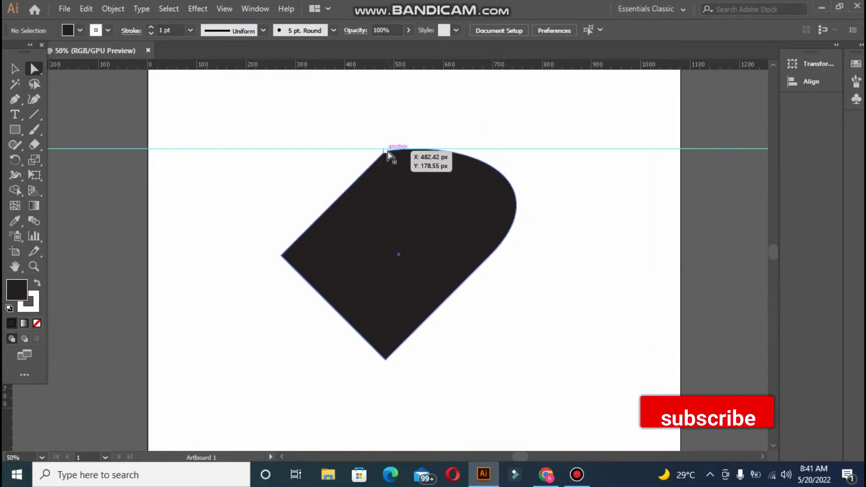
left_click(478, 130)
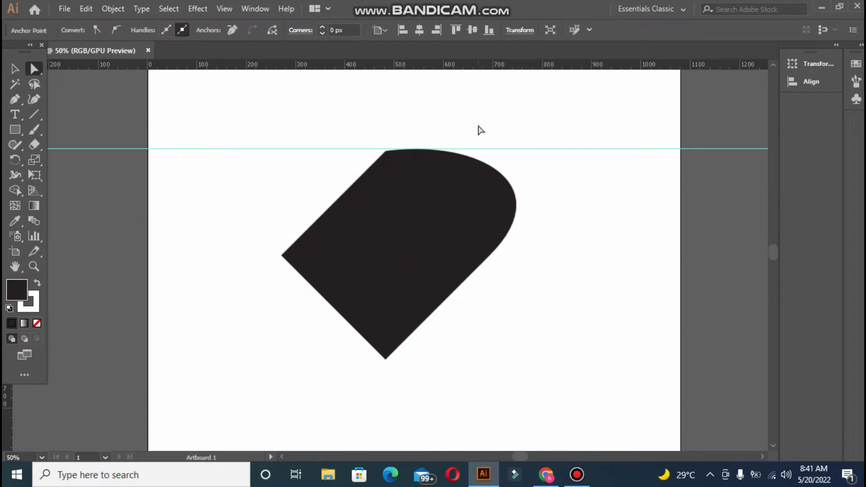
left_click(387, 151)
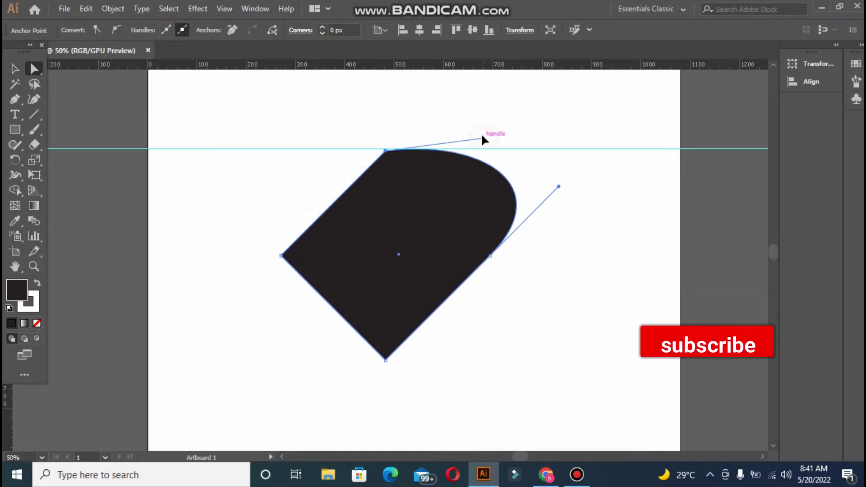
left_click_drag(484, 138, 465, 95)
key("shift")
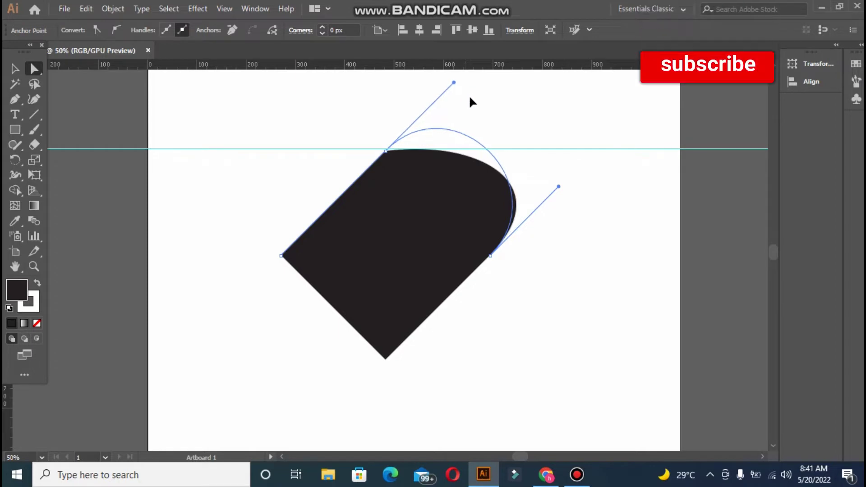
left_click_drag(464, 96, 486, 106)
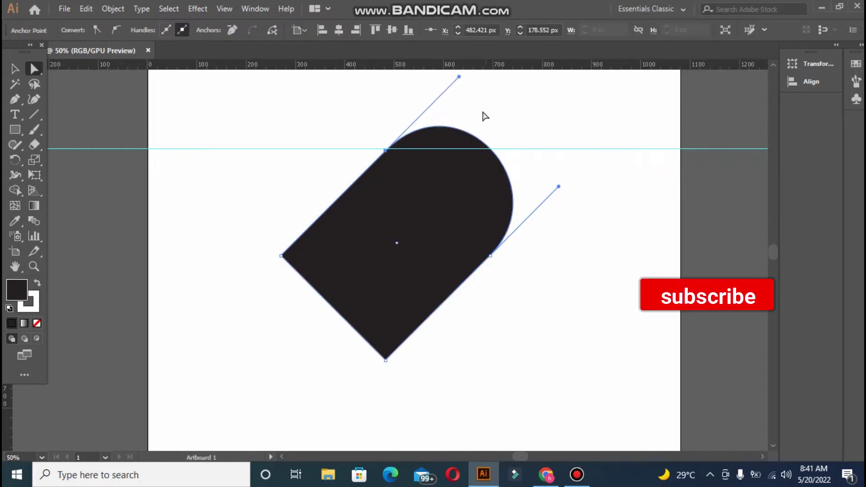
left_click(14, 68)
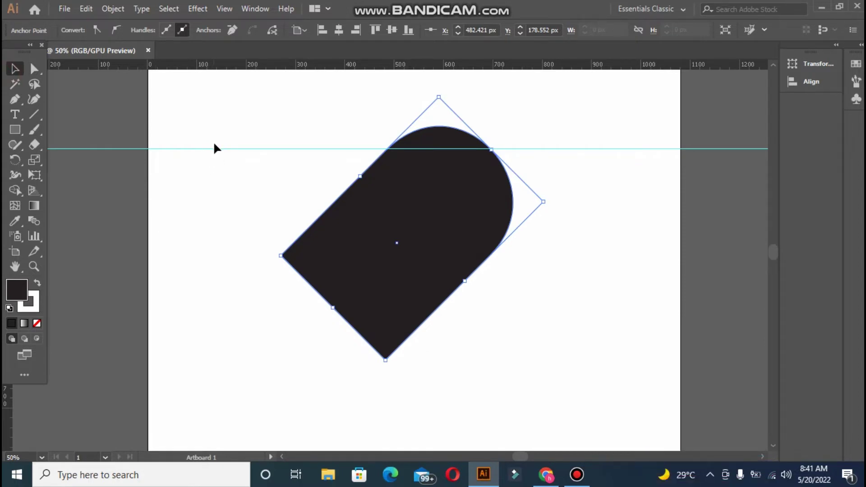
left_click_drag(217, 148, 213, 127)
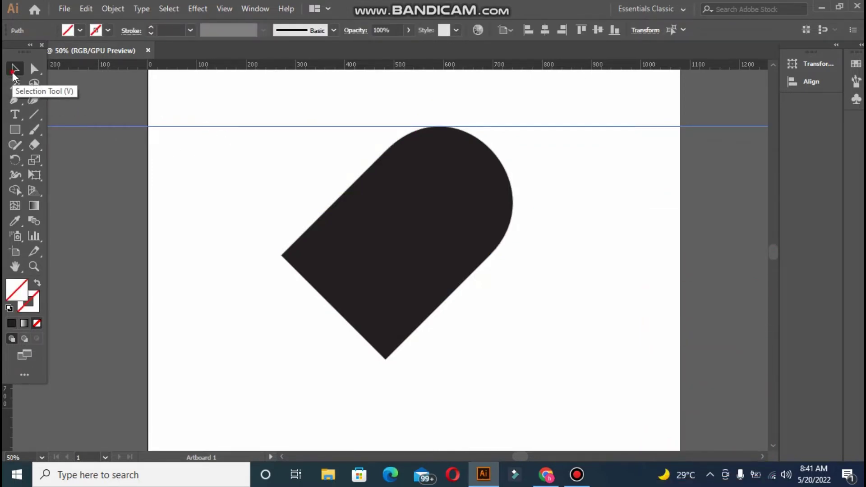
Bend the shape's straight upper-left edge outward into a curve with the Pen tool
left_click(338, 203)
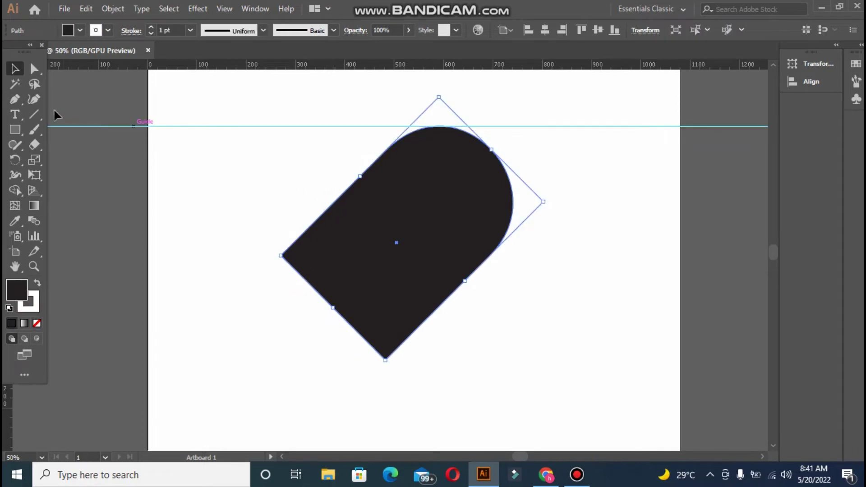
left_click(15, 99)
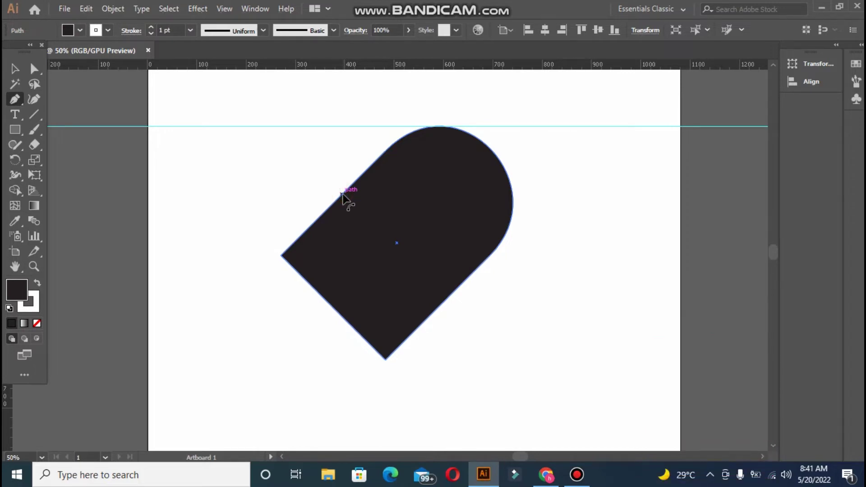
mouse_move(342, 194)
left_mouse_down()
mouse_move(288, 157)
mouse_move(290, 167)
mouse_move(272, 130)
left_mouse_up()
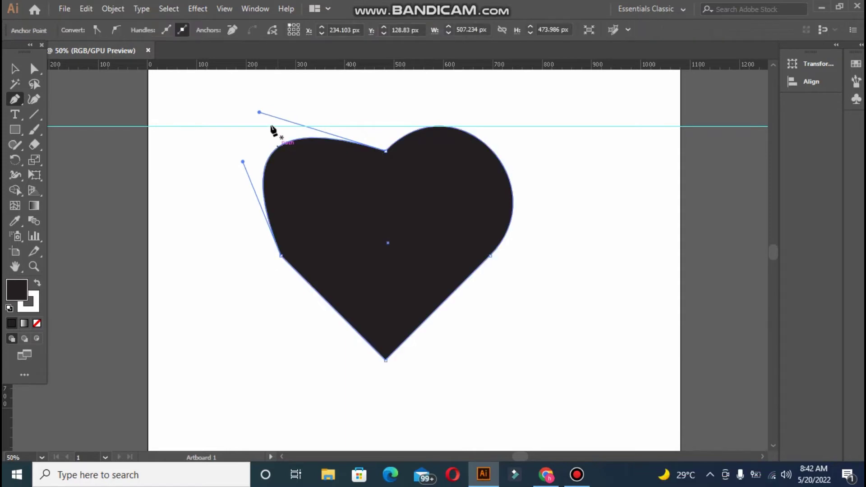
Adjust the left lobe's handles to widen it and match the right lobe
left_click(35, 68)
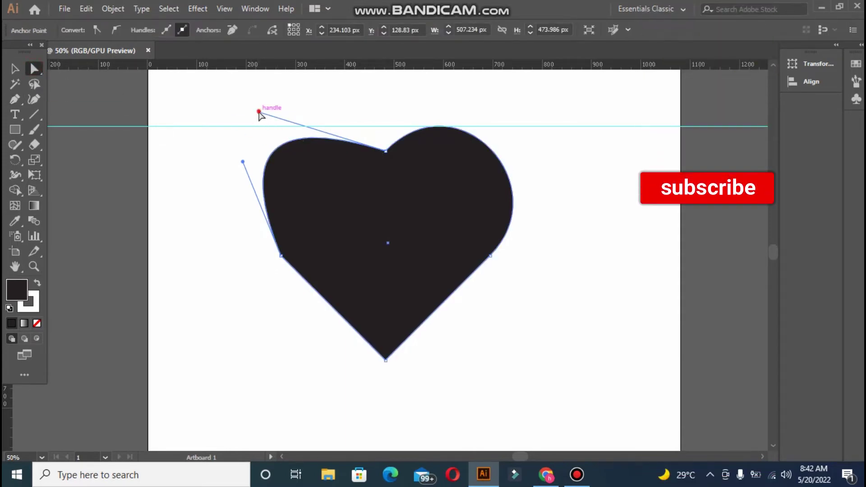
left_click(261, 110)
left_click_drag(260, 109, 290, 88)
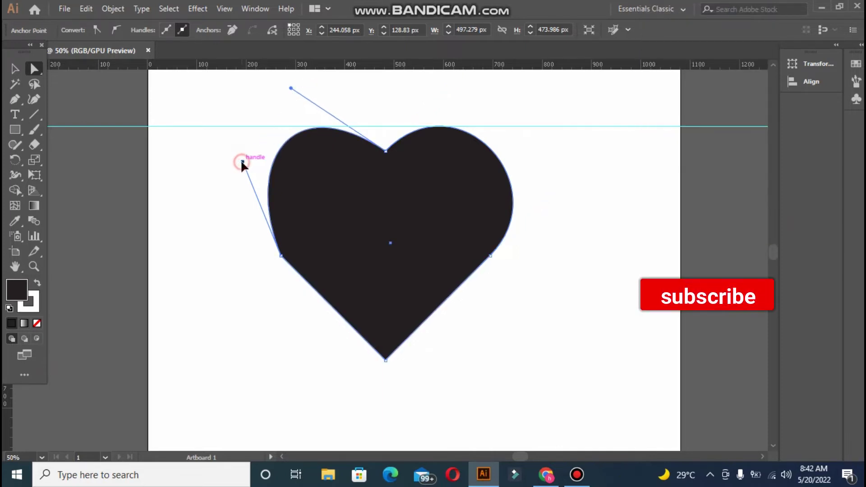
left_click_drag(242, 164, 220, 164)
left_click_drag(220, 164, 205, 179)
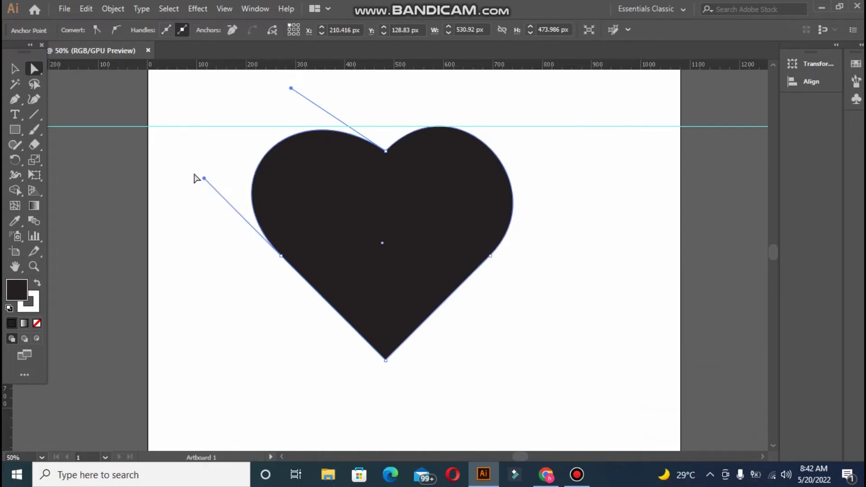
left_click(124, 196)
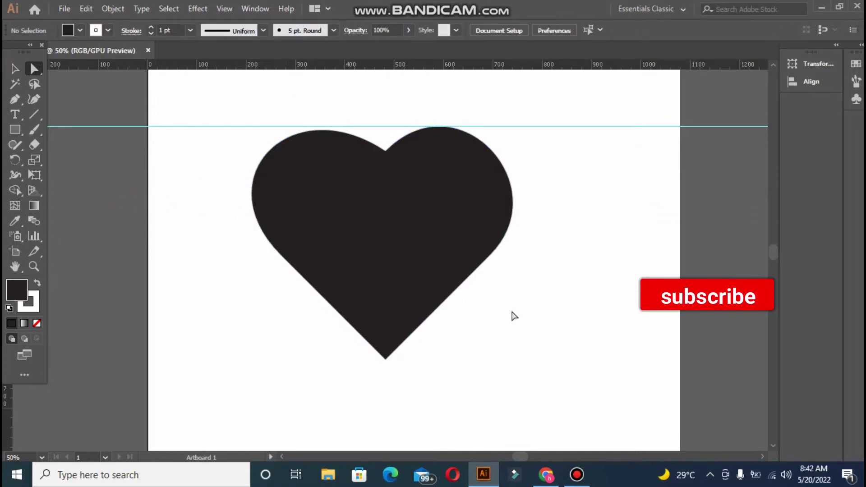
left_click(17, 73)
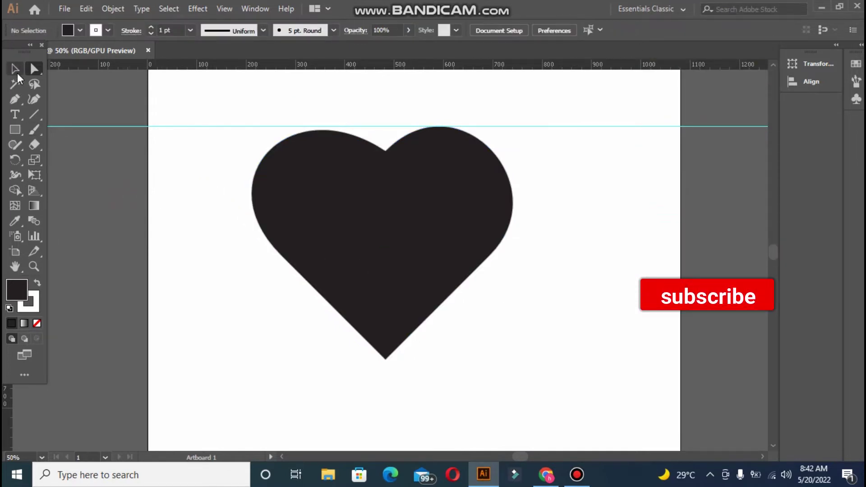
Fill the heart with red, trying DD0A24 first, then settling on dark red AF0421
left_click(310, 207)
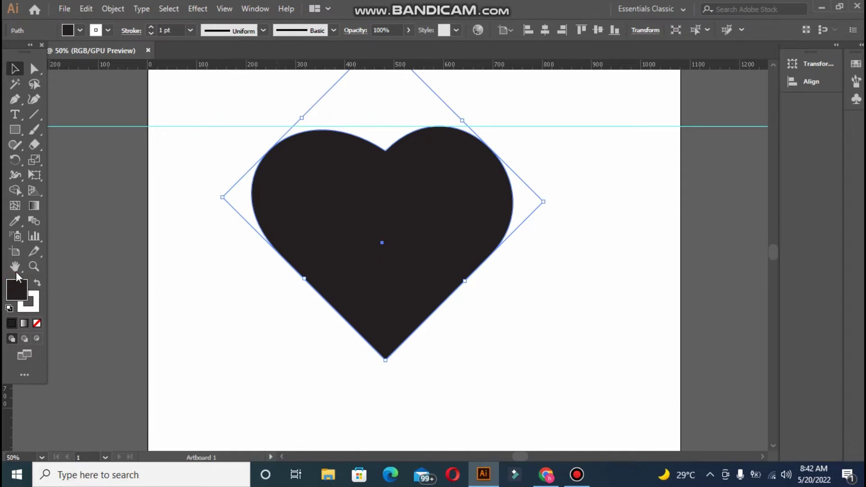
double_click(12, 289)
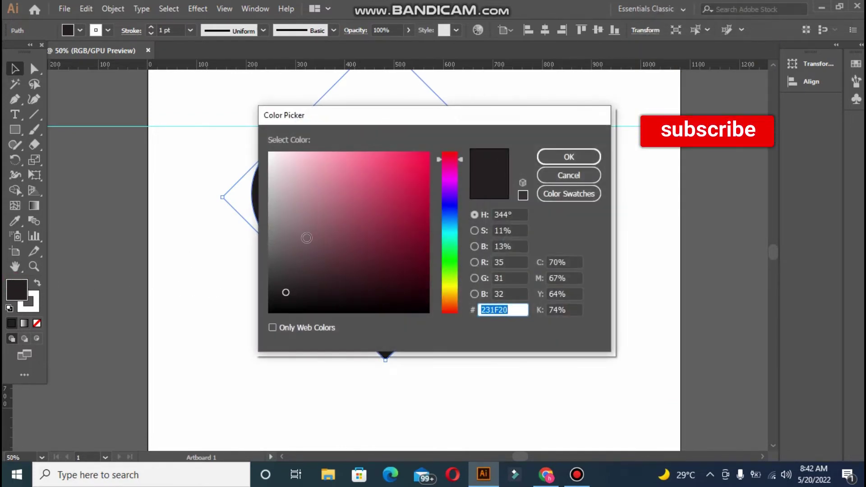
left_click(419, 247)
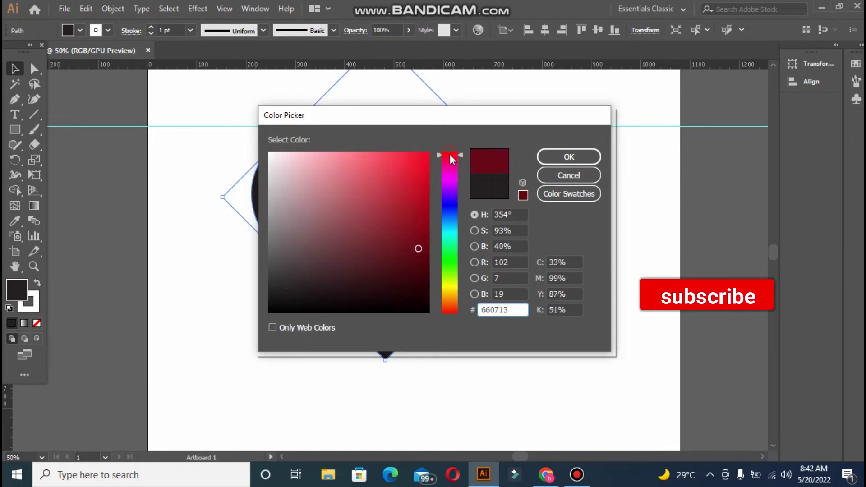
left_click(422, 173)
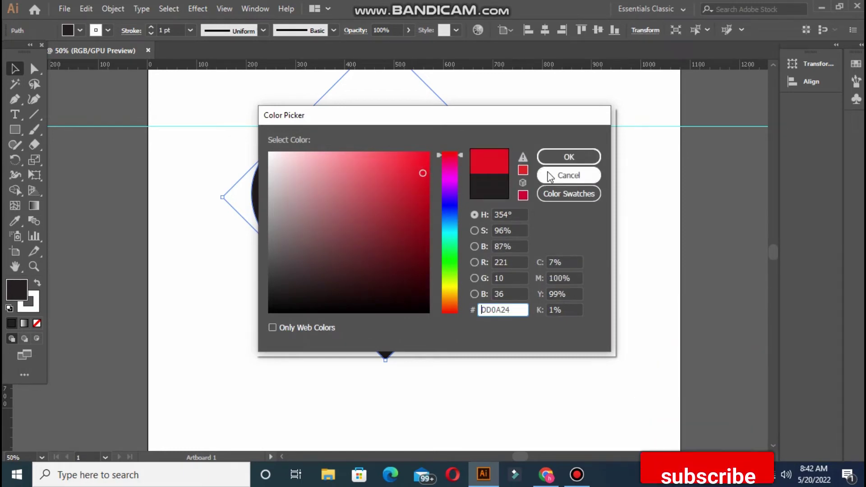
left_click(565, 157)
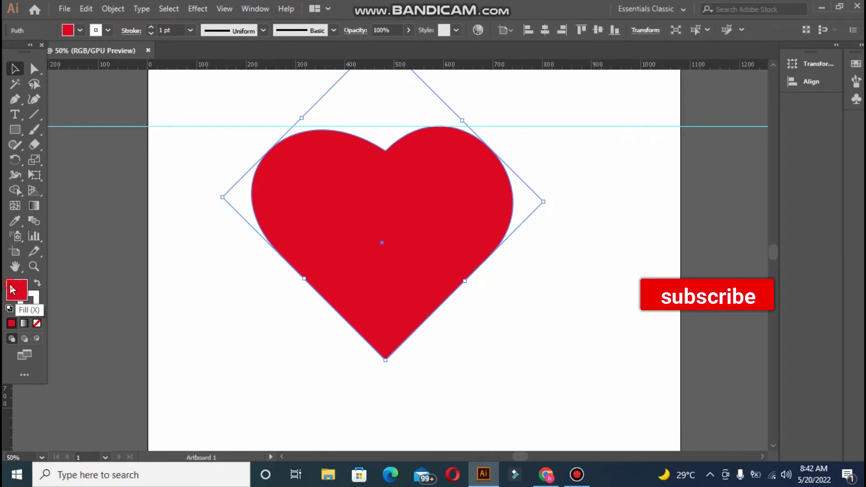
double_click(12, 290)
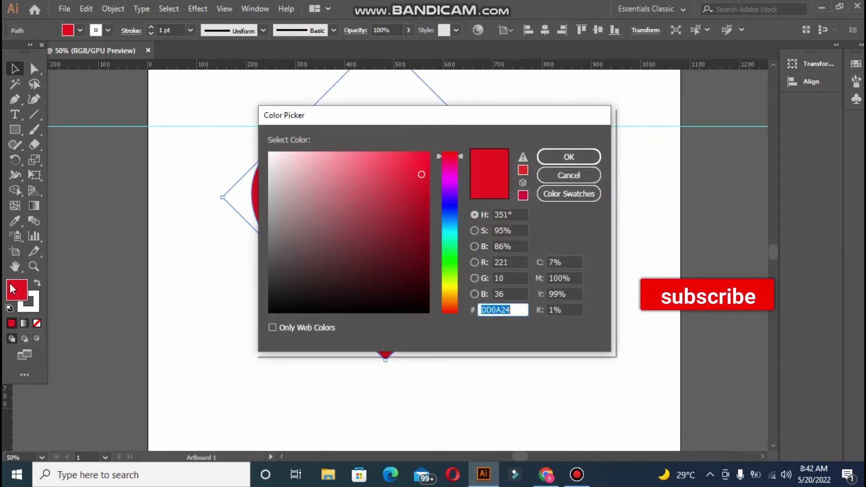
left_click(426, 202)
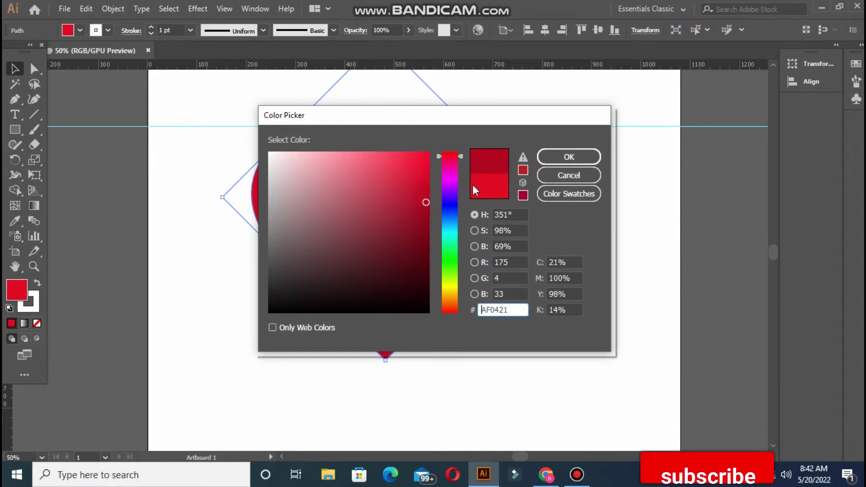
left_click(569, 160)
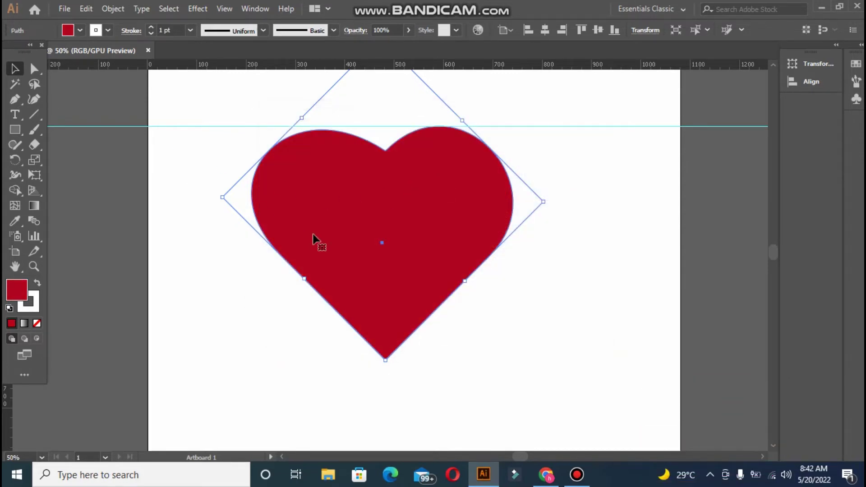
left_click(225, 238)
Move the red heart lower and scale it down to a small size at the lower left
left_click_drag(411, 212, 404, 277)
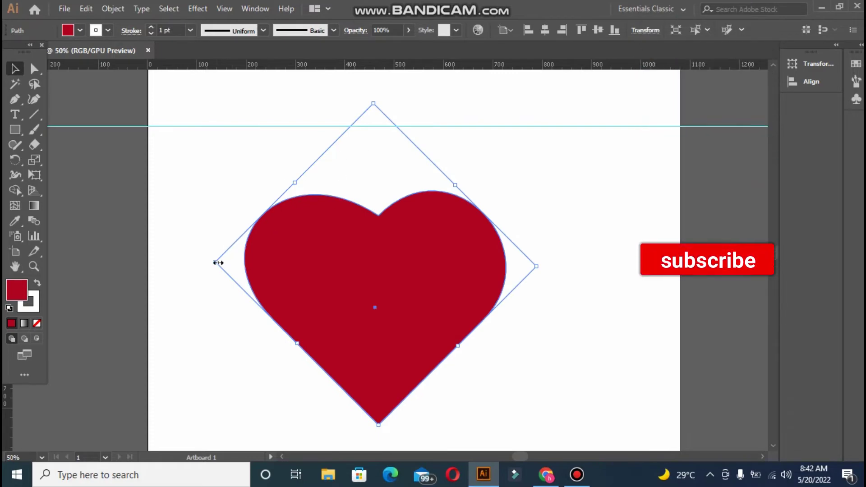
mouse_move(216, 262)
left_mouse_down()
mouse_move(455, 266)
mouse_move(183, 315)
left_mouse_up()
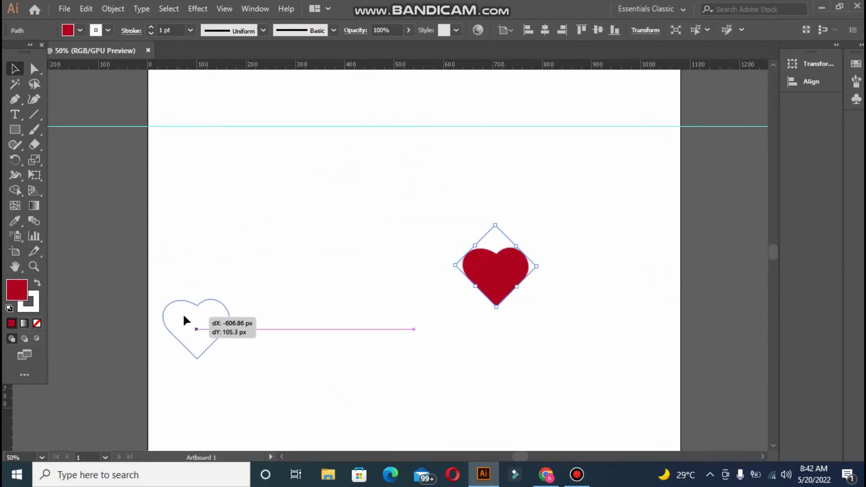
left_click(399, 309)
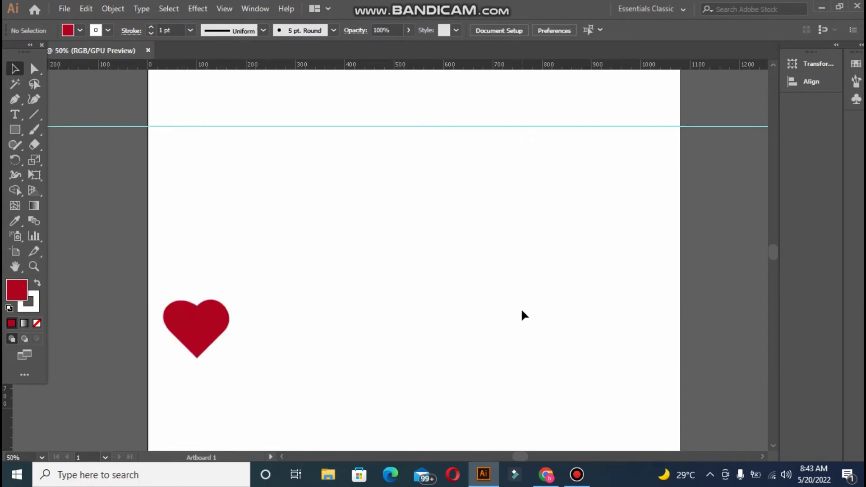
left_click(14, 131)
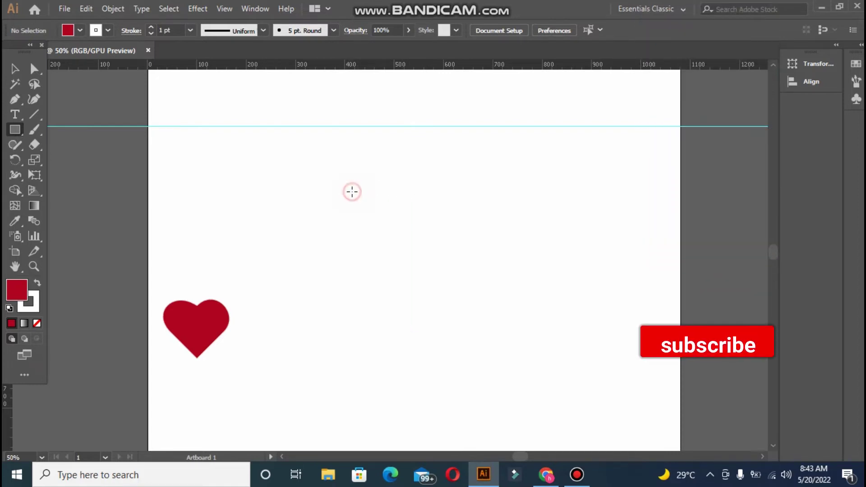
Draw a tall upright rectangle, undo an accidental duplicate, and select the remaining rectangle
mouse_move(353, 191)
left_mouse_down()
mouse_move(386, 256)
mouse_move(405, 349)
mouse_move(408, 307)
left_mouse_up()
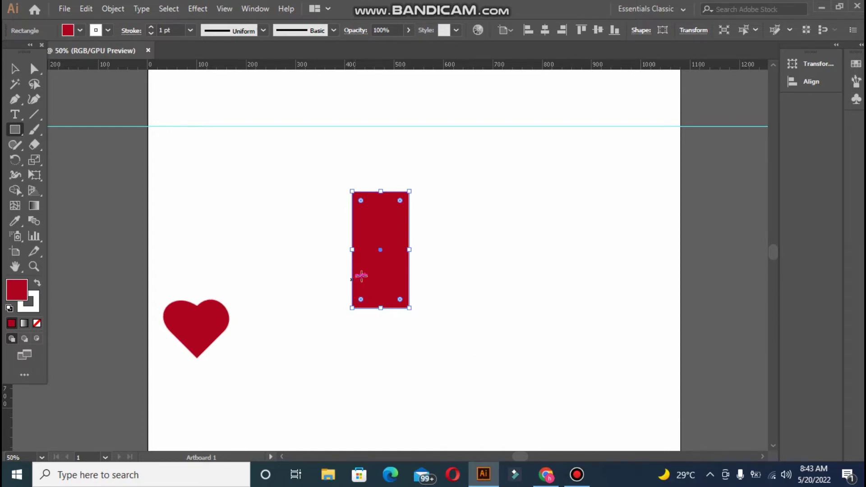
left_click(15, 68)
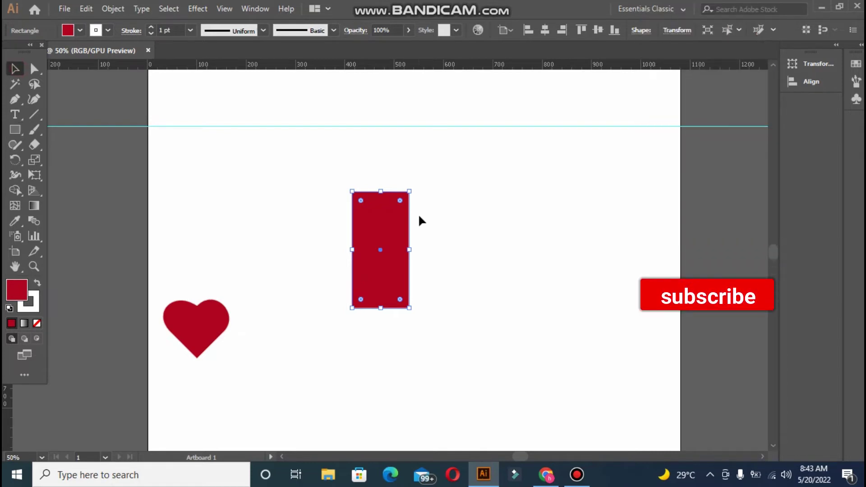
left_click_drag(402, 225, 439, 226)
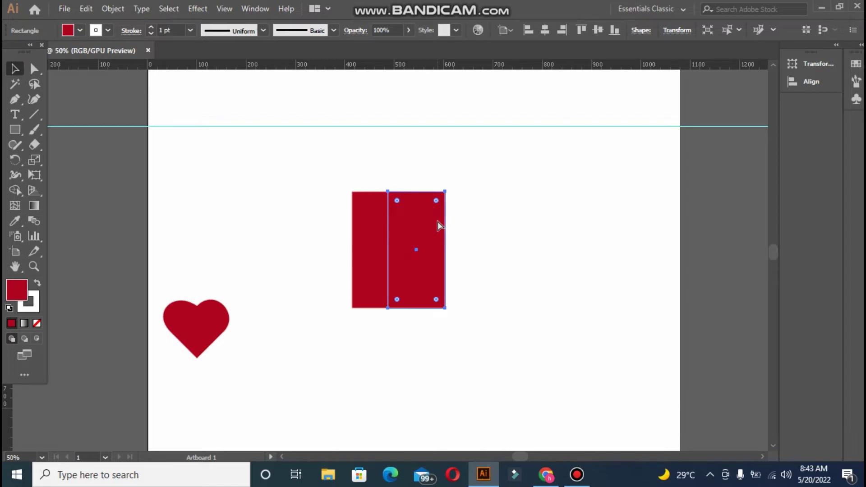
key("ctrl+z")
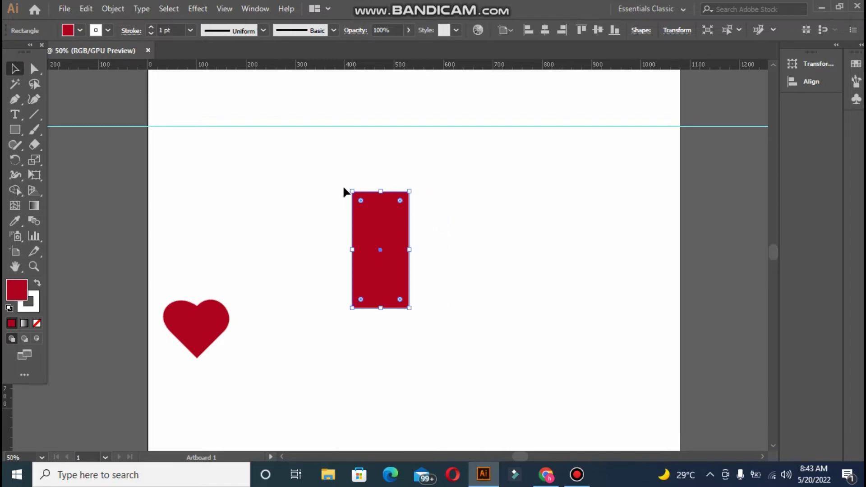
left_click_drag(336, 173, 436, 288)
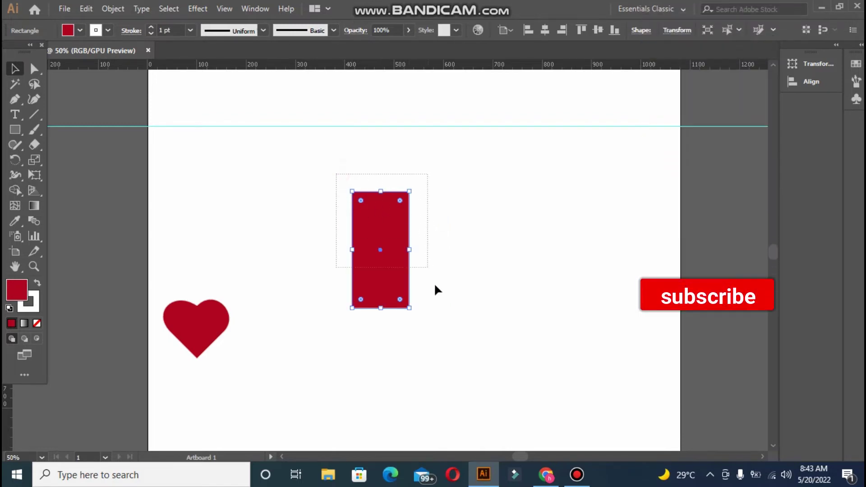
left_click_drag(444, 337, 444, 337)
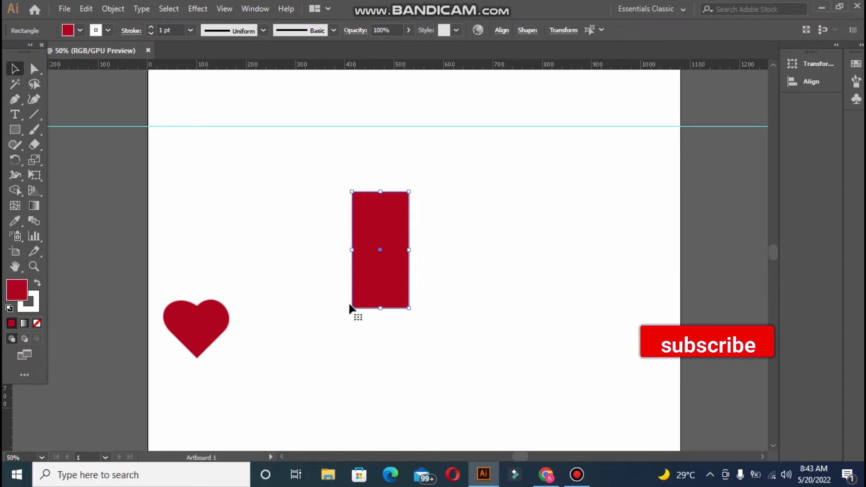
left_click(254, 230)
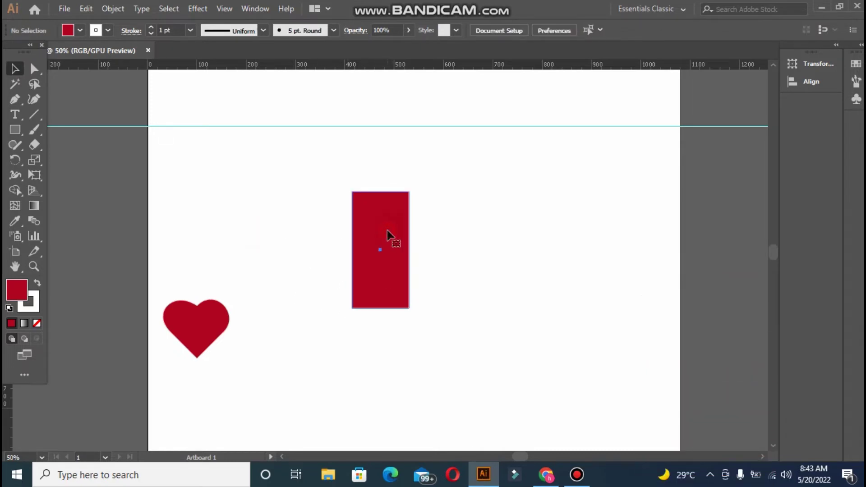
left_click(387, 233)
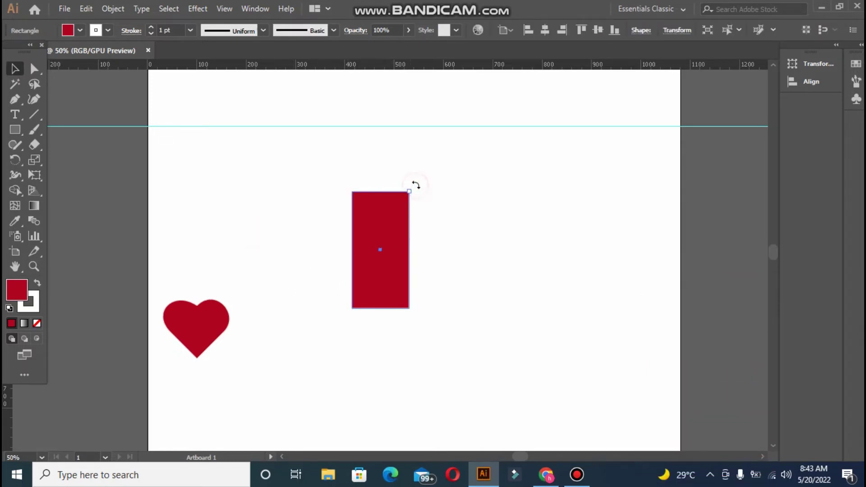
Rotate a copy of the red rectangle diagonally and tilt the original the opposite way
mouse_move(416, 185)
left_mouse_down()
mouse_move(367, 159)
mouse_move(333, 161)
mouse_move(345, 154)
left_mouse_up()
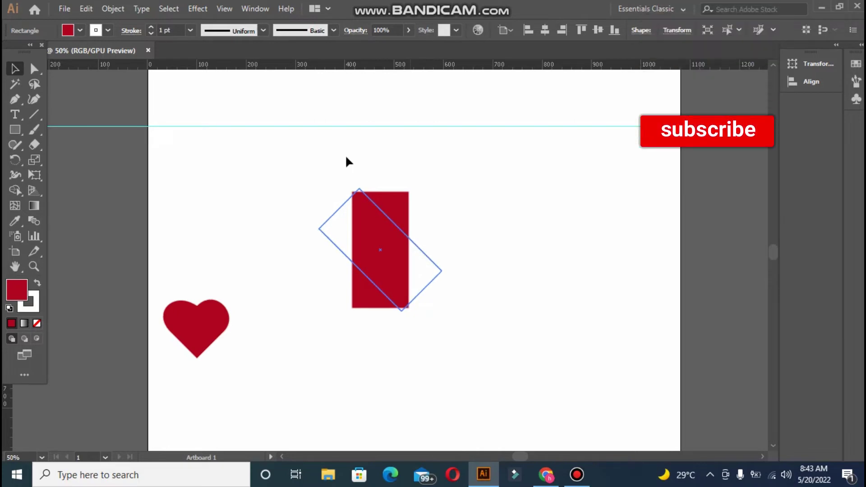
left_click(356, 287)
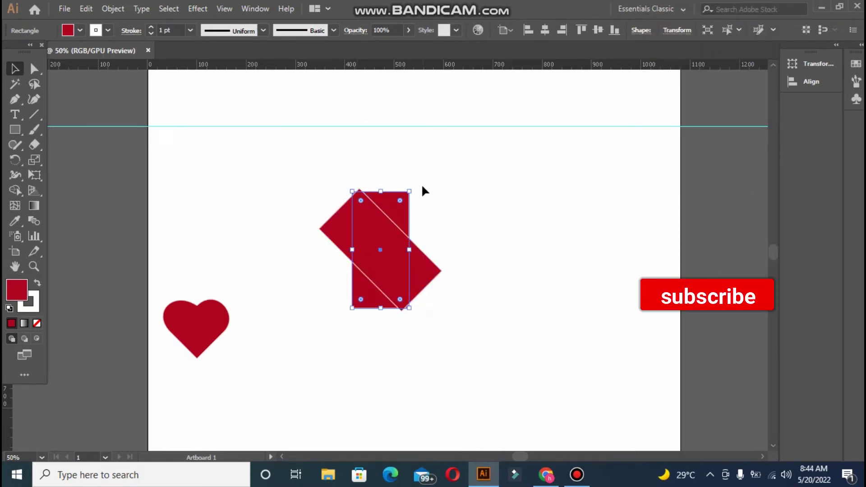
mouse_move(411, 189)
left_mouse_down()
mouse_move(420, 187)
mouse_move(437, 217)
mouse_move(441, 258)
mouse_move(406, 150)
mouse_move(317, 162)
mouse_move(452, 145)
mouse_move(467, 192)
left_mouse_up()
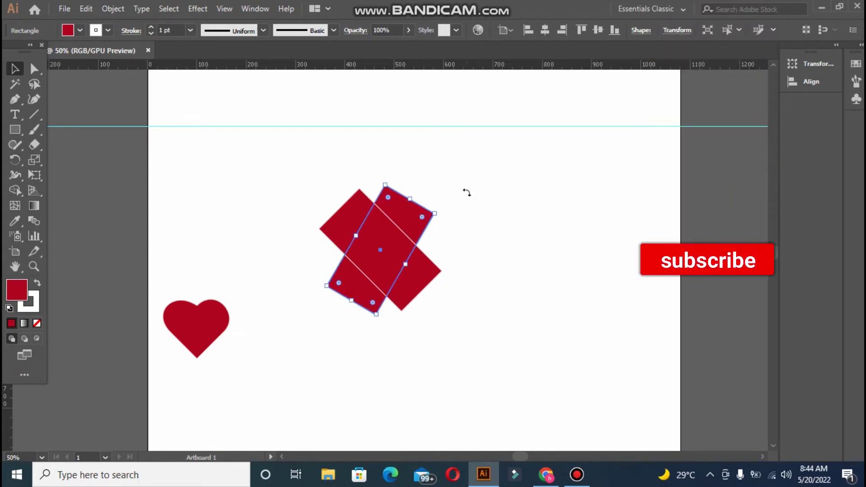
left_click(453, 295)
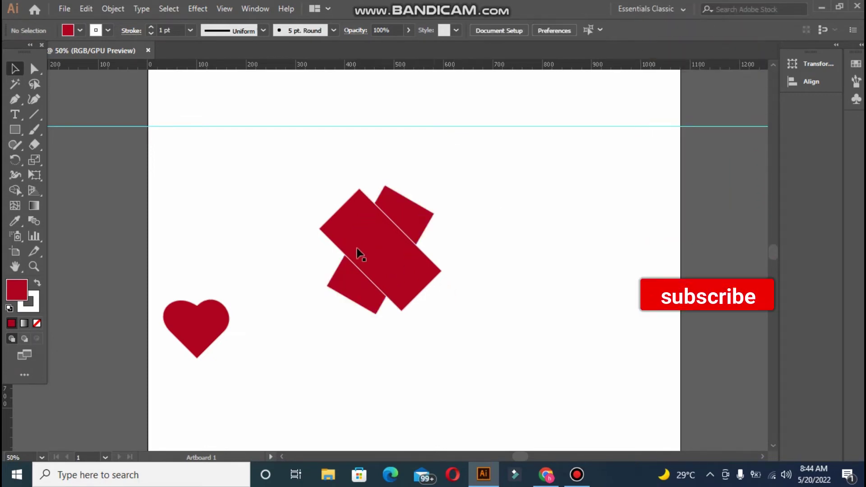
left_click(359, 221)
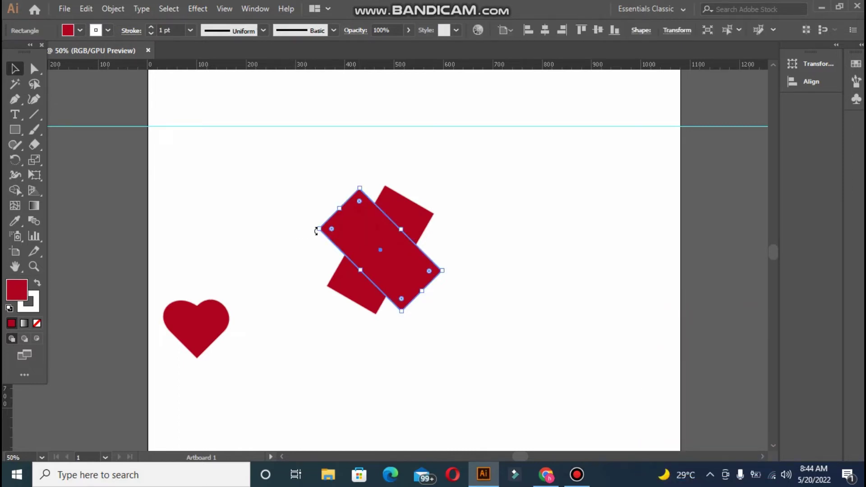
left_click_drag(316, 231, 306, 244)
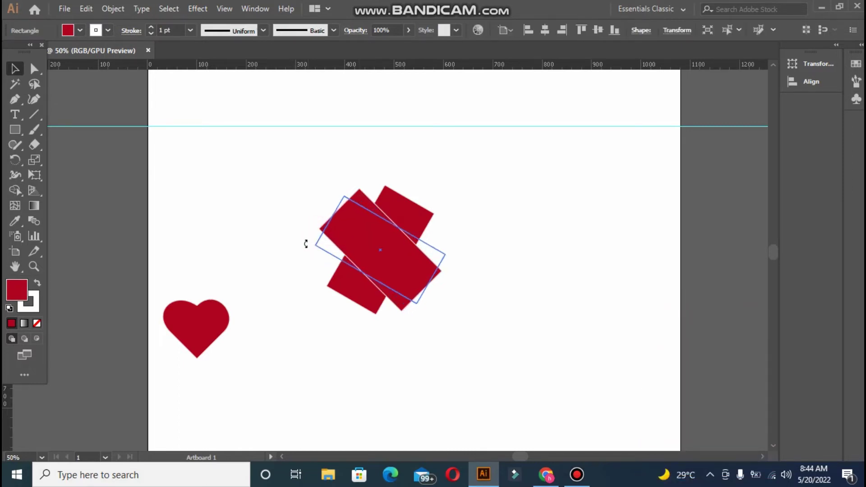
left_click(543, 271)
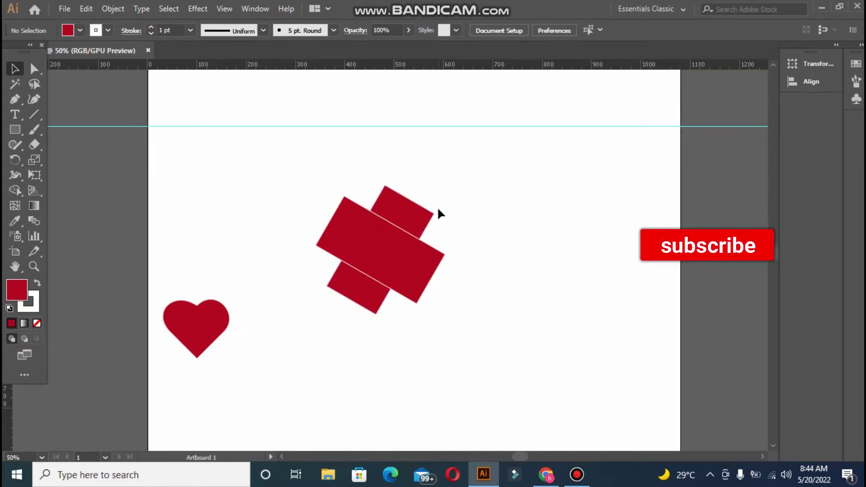
Fine-tune both rectangles' angles until they cross at right angles
left_click(410, 209)
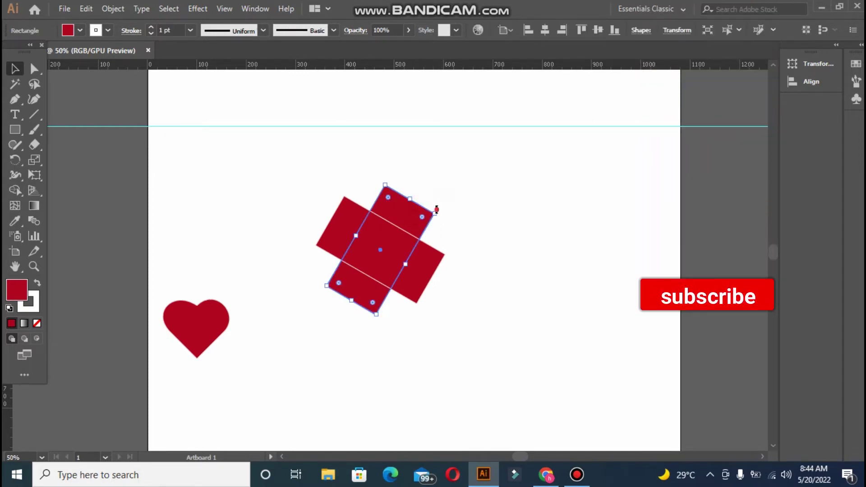
left_click_drag(436, 207, 446, 214)
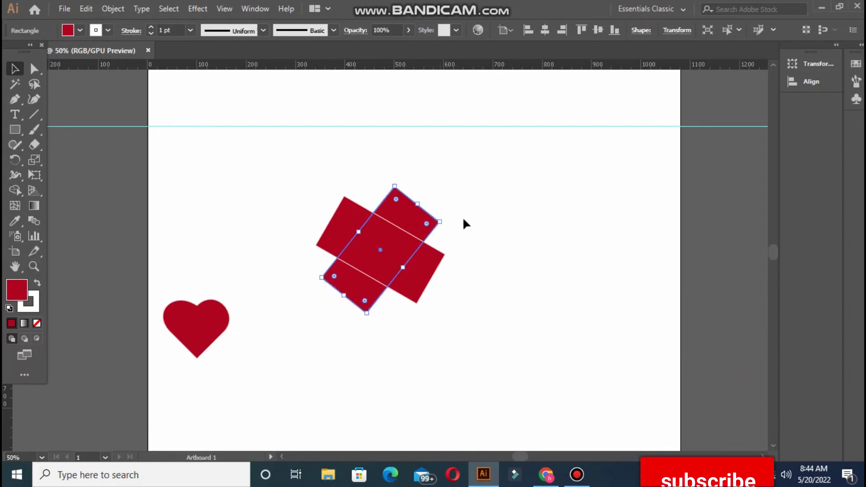
left_click(472, 262)
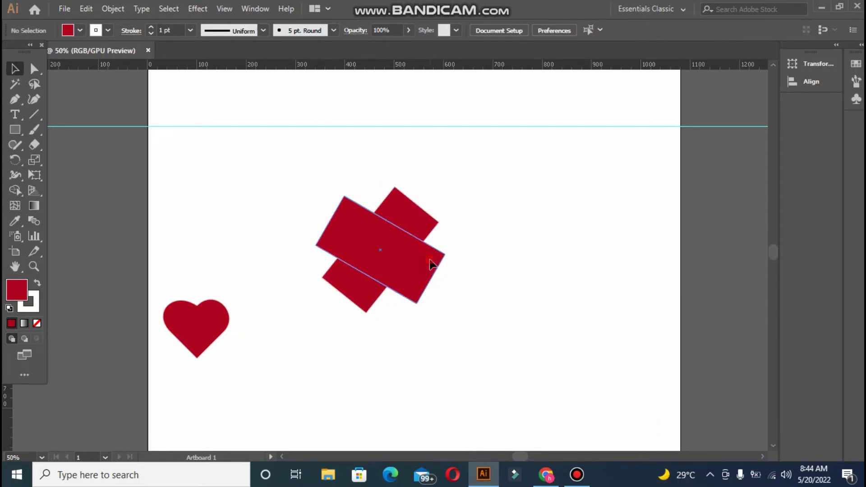
left_click(430, 252)
left_click_drag(449, 252, 445, 265)
left_click(350, 276)
left_click_drag(352, 279, 353, 277)
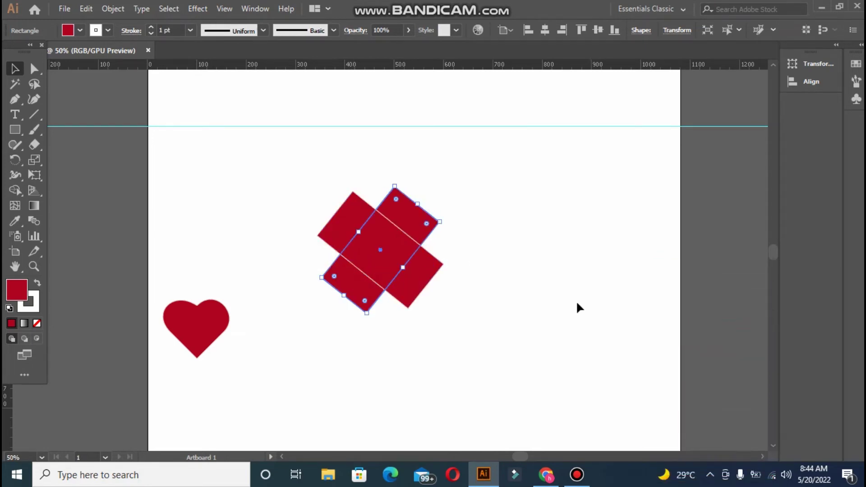
left_click(473, 288)
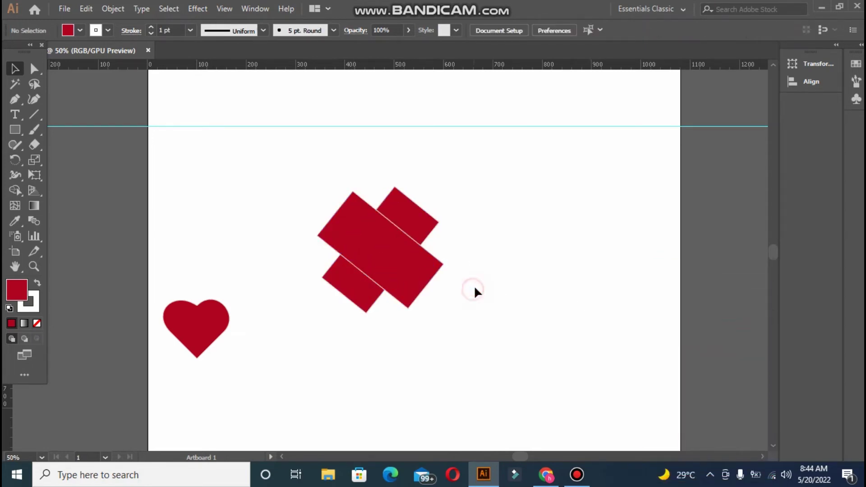
Set the crossed red rectangles' stroke to None and put away the Color panel
left_click(37, 309)
left_click(37, 323)
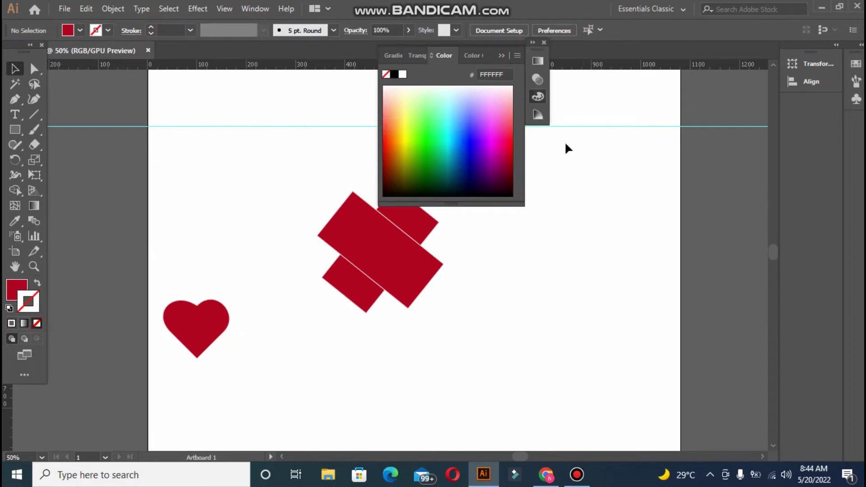
left_click(387, 239)
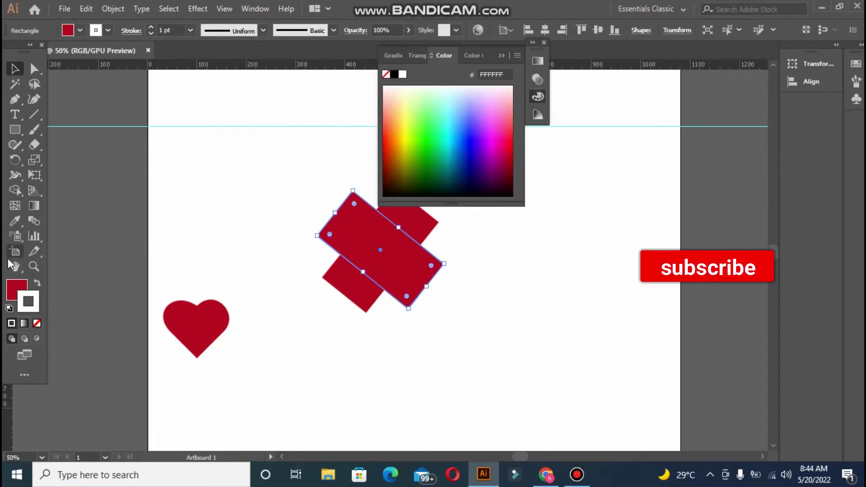
left_click(37, 323)
left_click(251, 161)
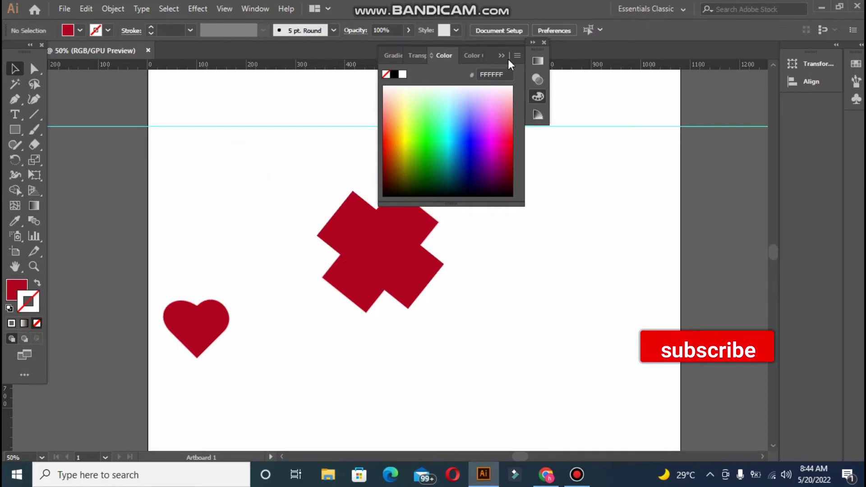
left_click(819, 124)
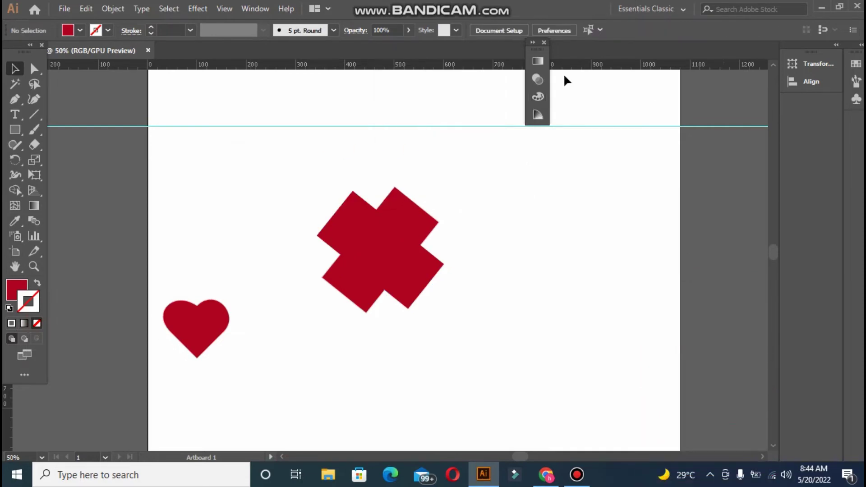
left_click(544, 42)
left_click_drag(299, 185, 388, 263)
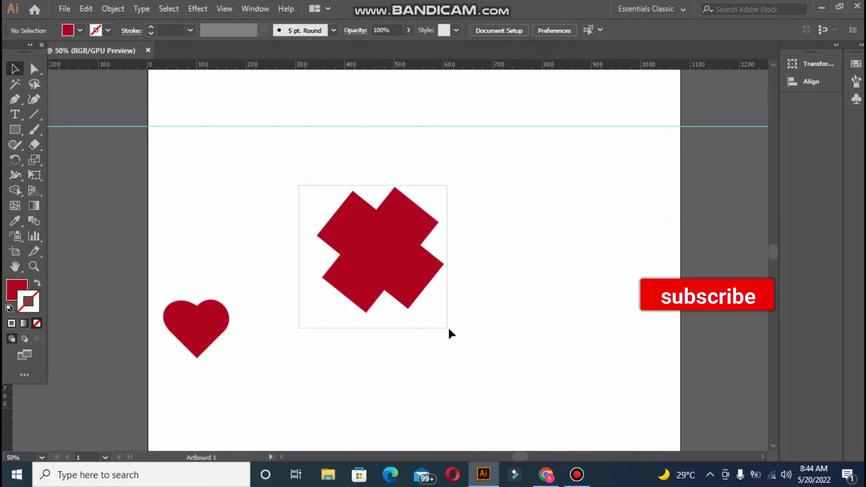
Use Shape Builder to delete the X's bottom-left and bottom-right arms
left_click_drag(449, 330, 448, 329)
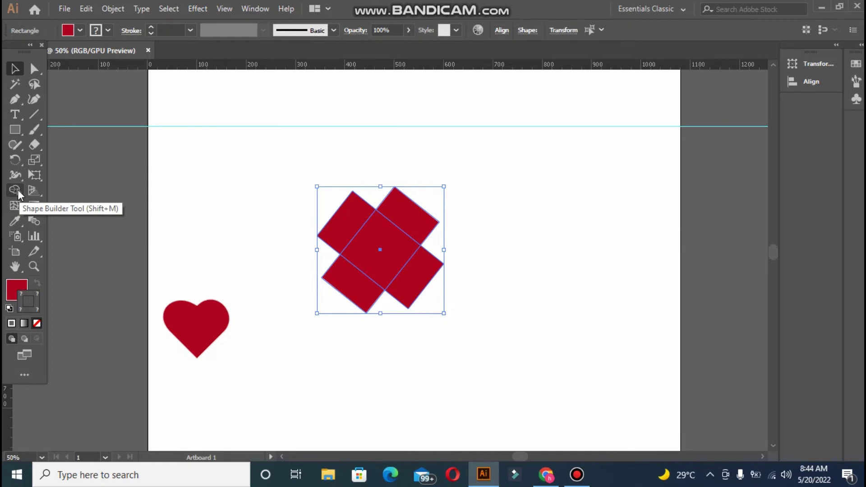
left_click(15, 190)
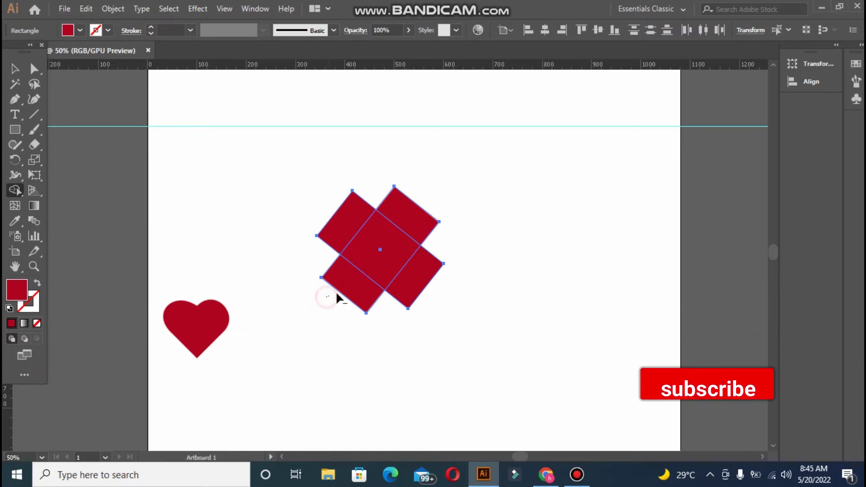
left_click(352, 285, "alt")
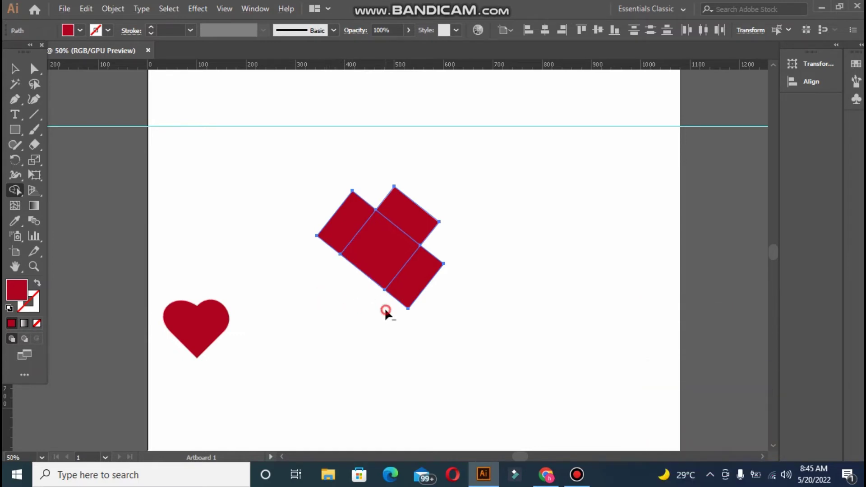
left_click(407, 283, "alt")
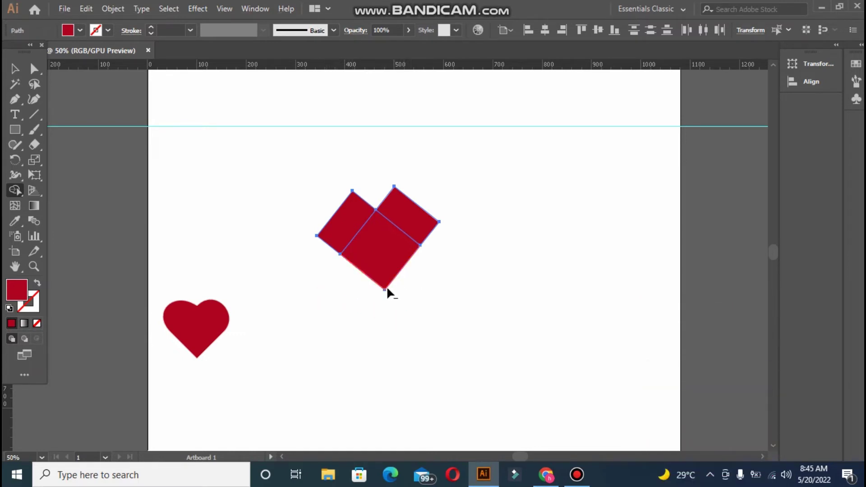
left_click(15, 69)
left_click(212, 224)
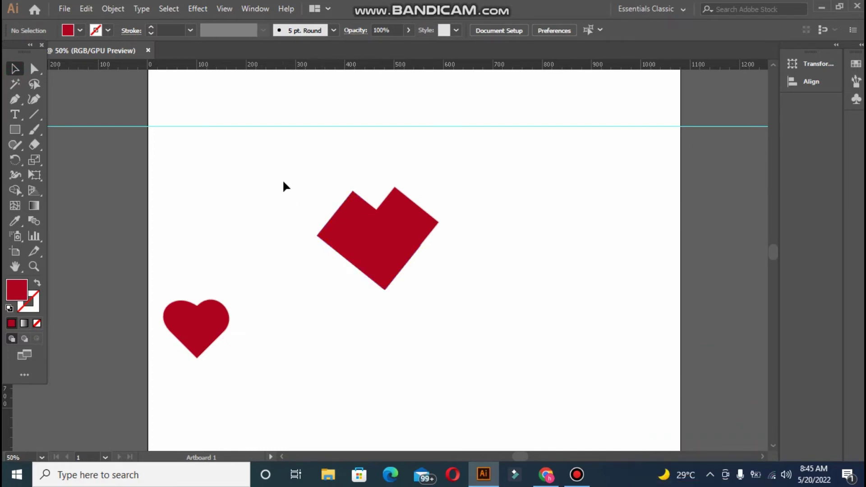
Unite the remaining overlapping squares into one notched shape with Shape Builder
left_click_drag(286, 202, 388, 280)
left_click_drag(455, 311, 455, 312)
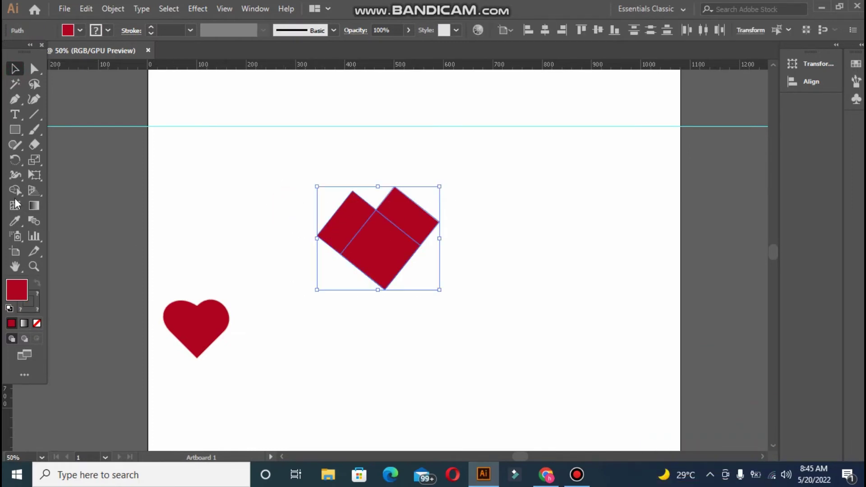
left_click(17, 194)
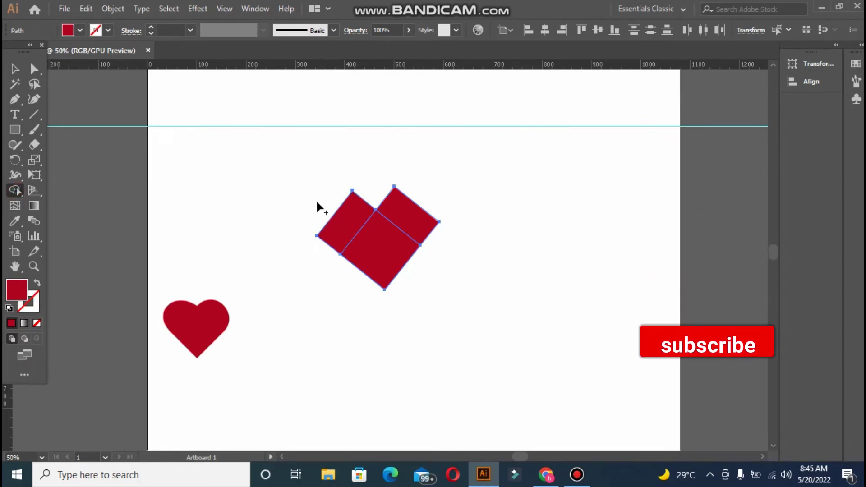
mouse_move(317, 201)
left_mouse_down()
mouse_move(395, 243)
mouse_move(440, 200)
left_mouse_up()
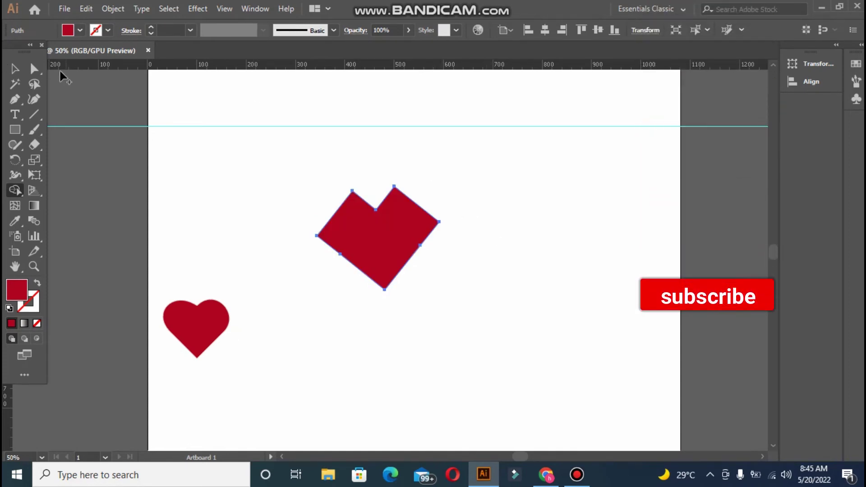
left_click(34, 68)
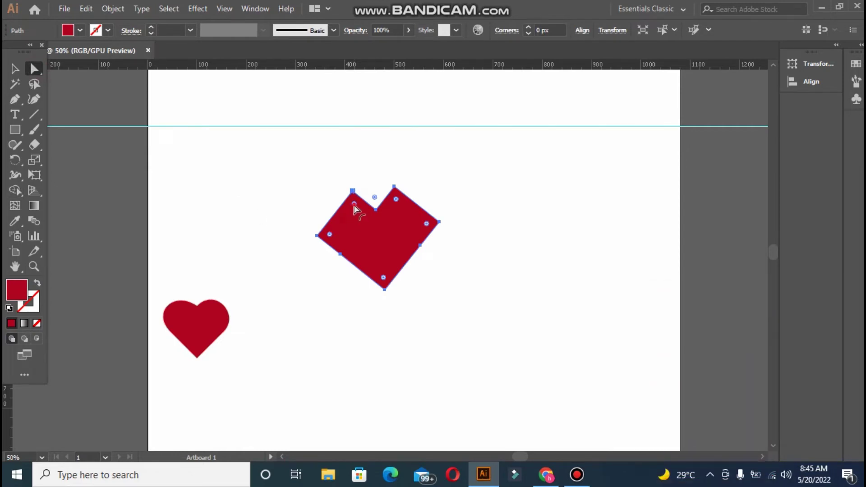
Round the left and right top corners into heart lobes with a 57.85 px corner radius
mouse_move(354, 205)
left_mouse_down()
mouse_move(371, 224)
mouse_move(334, 193)
left_mouse_up()
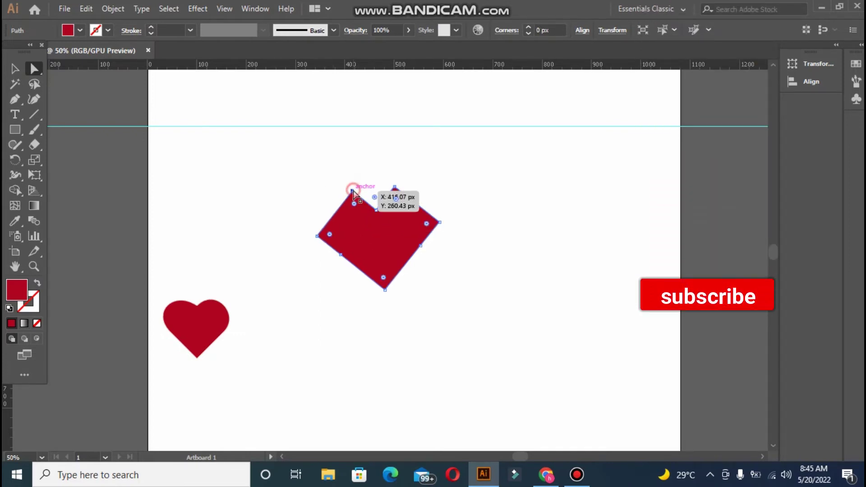
left_click(318, 236)
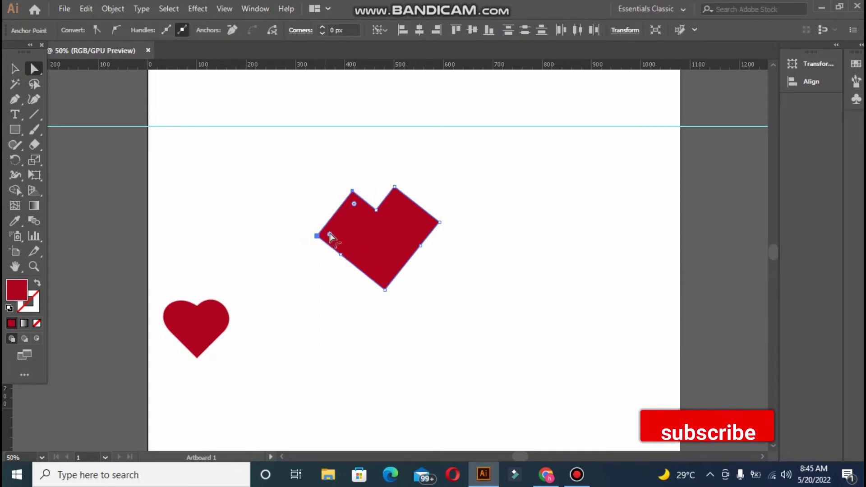
left_click_drag(330, 234, 380, 253)
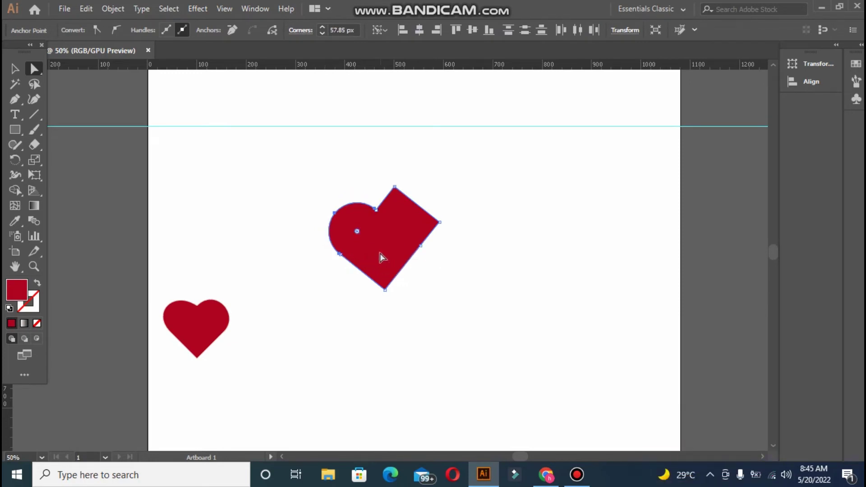
left_click(393, 186)
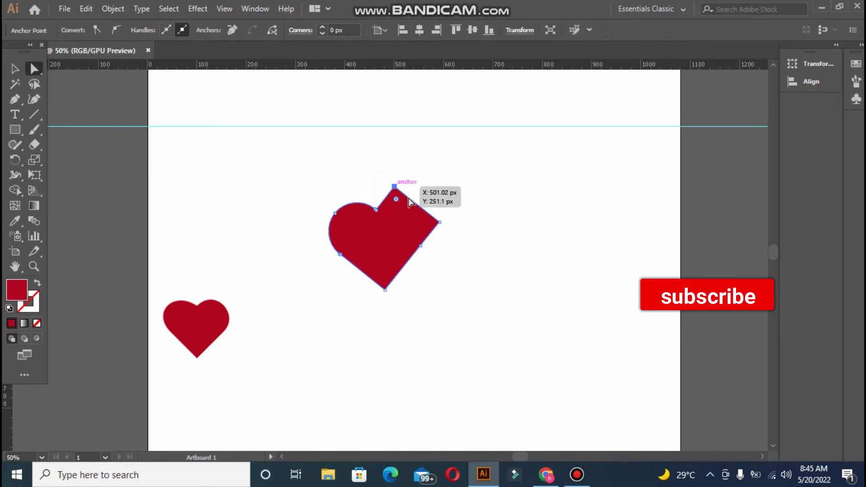
left_click(439, 222)
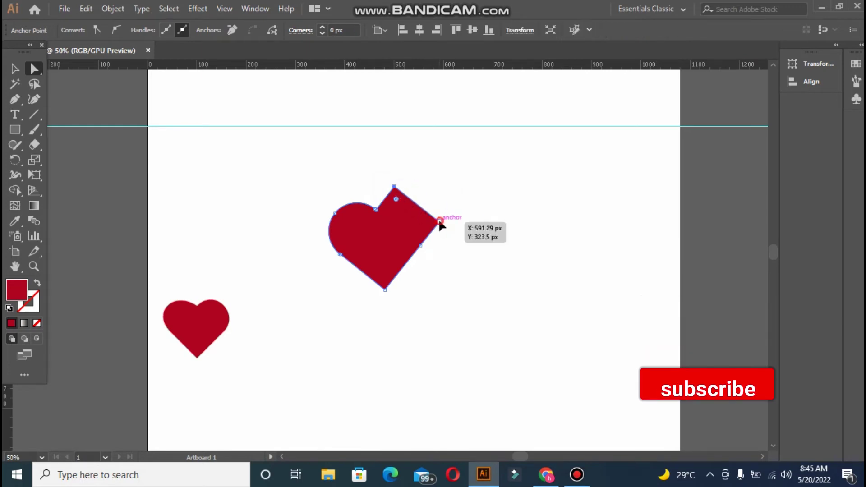
left_click_drag(426, 225, 378, 261)
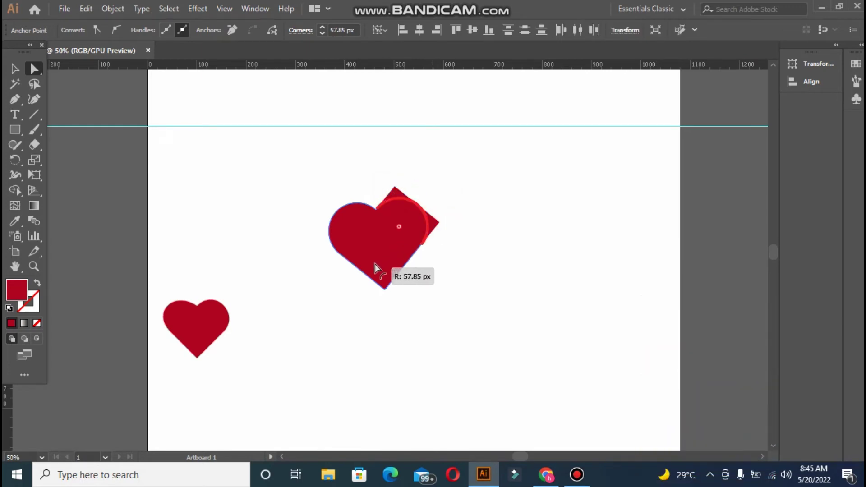
left_click(284, 247)
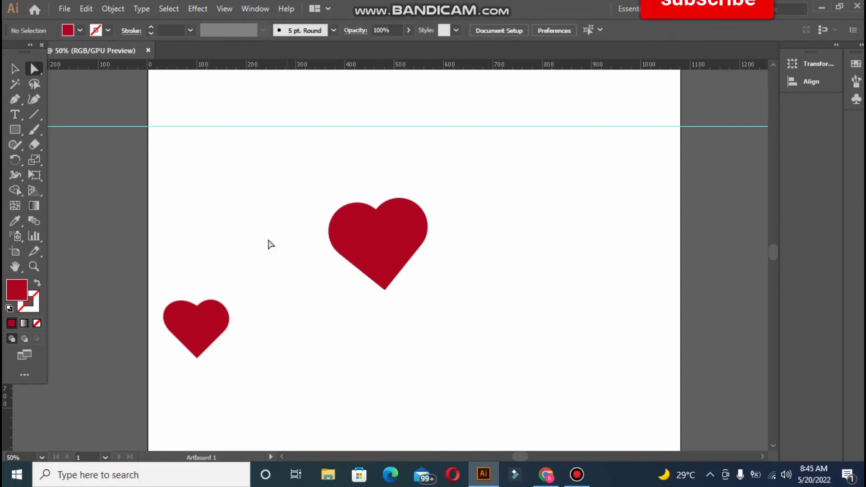
Shrink the new heart slightly and move it to the artboard's right side
key("v")
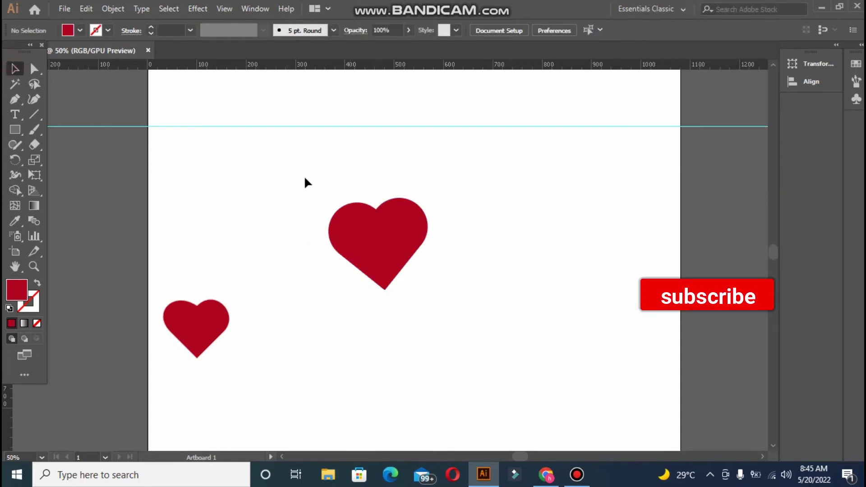
left_click(396, 270)
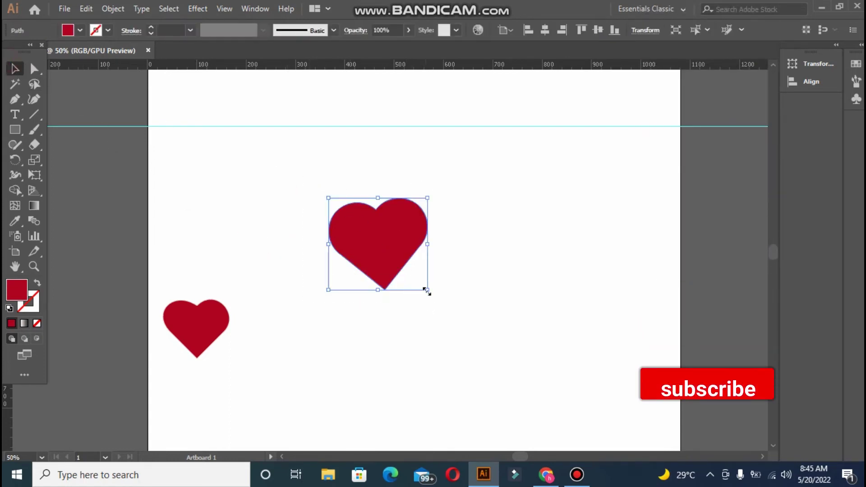
left_click_drag(427, 290, 402, 266)
mouse_move(388, 232)
left_mouse_down()
mouse_move(631, 246)
mouse_move(641, 238)
left_mouse_up()
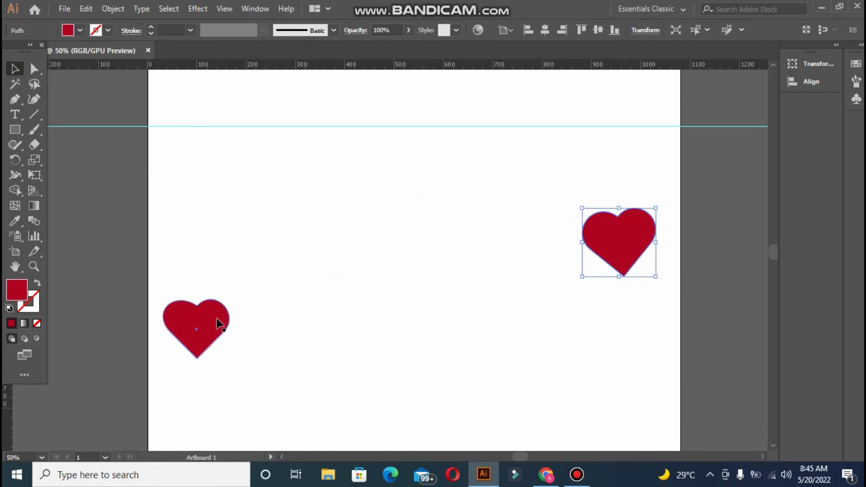
Place the first heart just below the right-side heart
left_click_drag(219, 322, 223, 206)
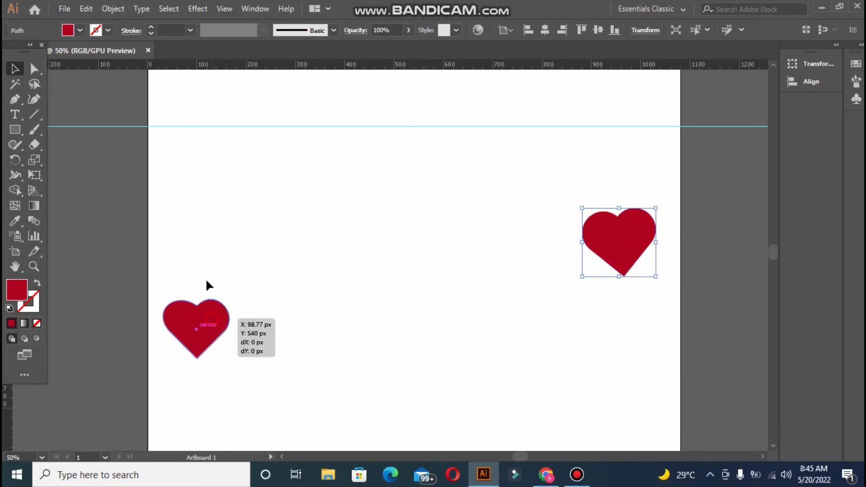
left_click(258, 279)
mouse_move(203, 207)
left_mouse_down()
mouse_move(589, 324)
mouse_move(631, 327)
left_mouse_up()
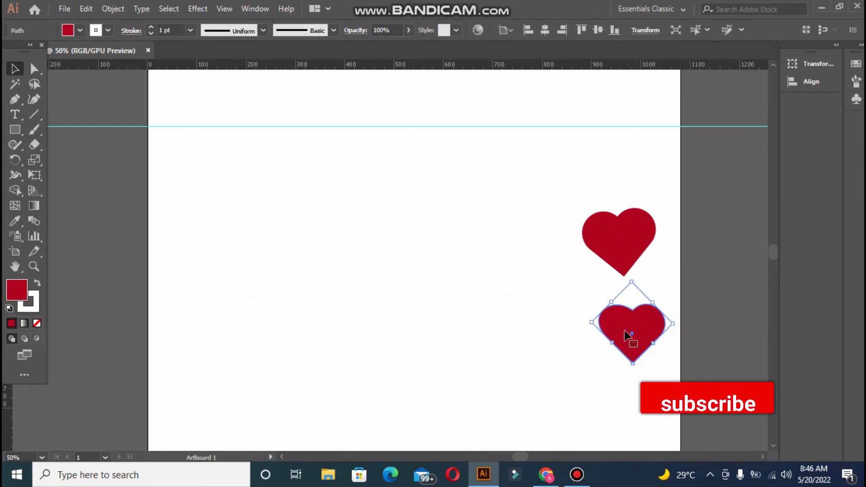
left_click(491, 314)
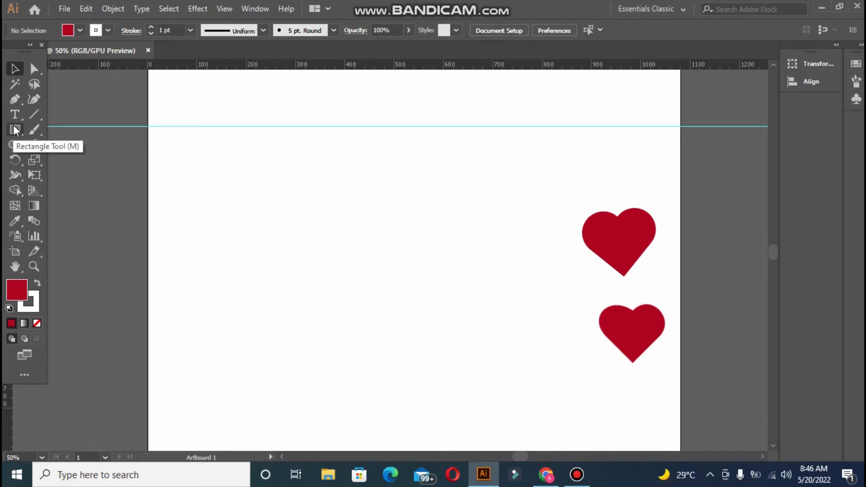
Draw a 90 px circle left of the hearts and add an overlapping copy to its right
key("l")
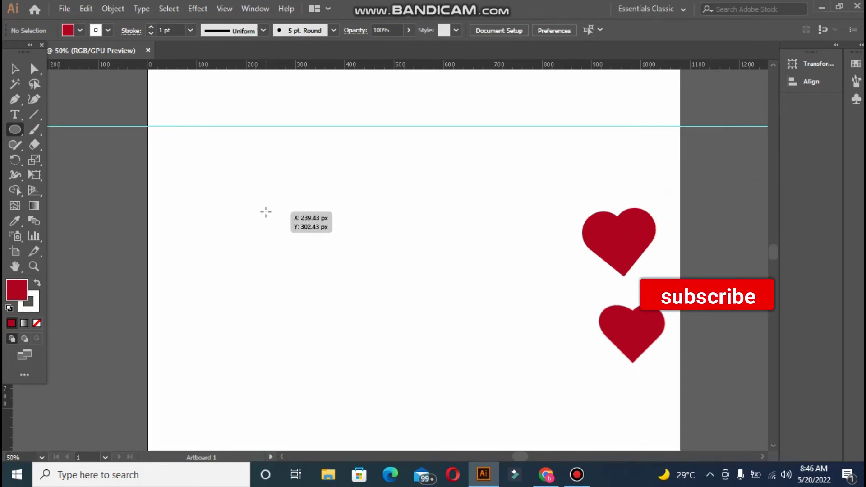
left_click_drag(266, 212, 310, 256)
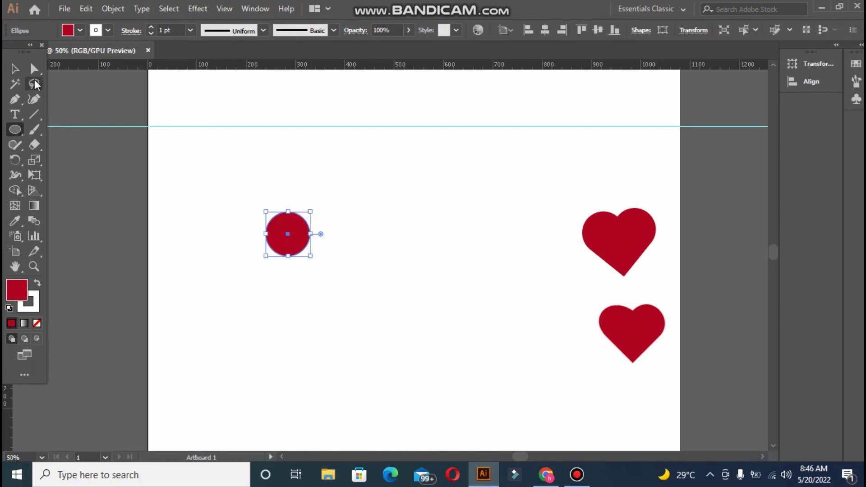
left_click(21, 69)
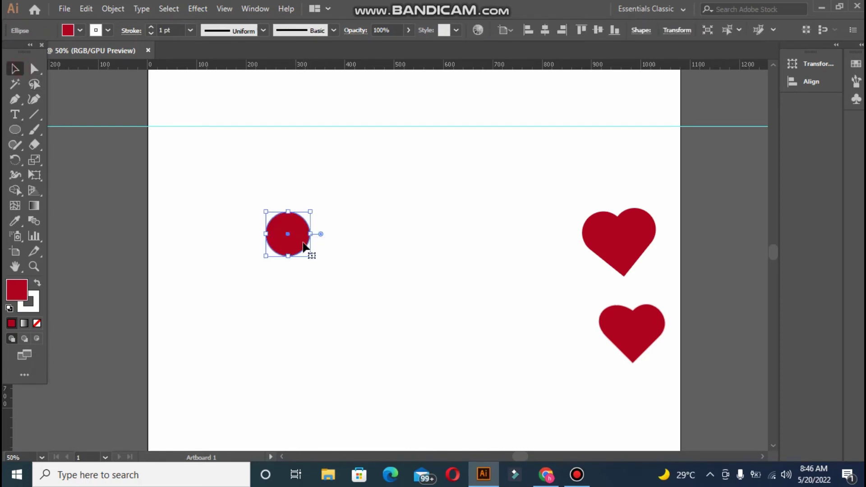
mouse_move(303, 245)
left_mouse_down()
mouse_move(342, 247)
mouse_move(337, 242)
left_mouse_up()
left_click(287, 272)
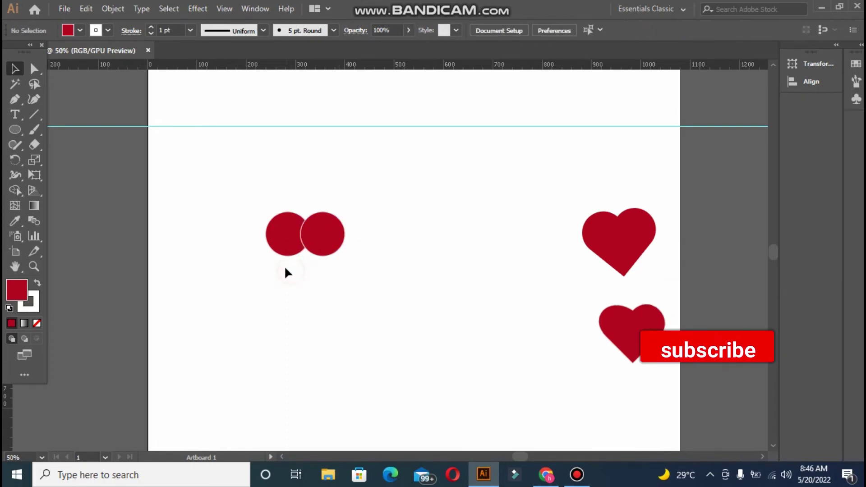
Set both circles' stroke to None and close the floating Color panel
left_click(37, 305)
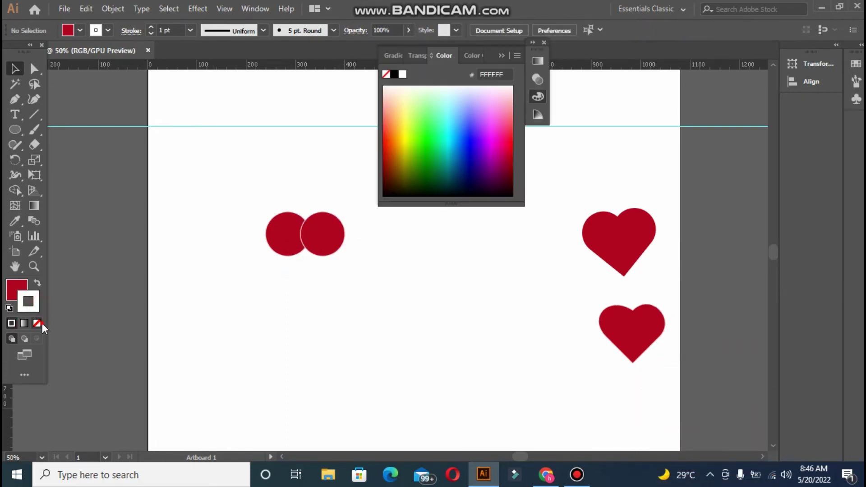
left_click(41, 323)
left_click_drag(221, 197, 334, 286)
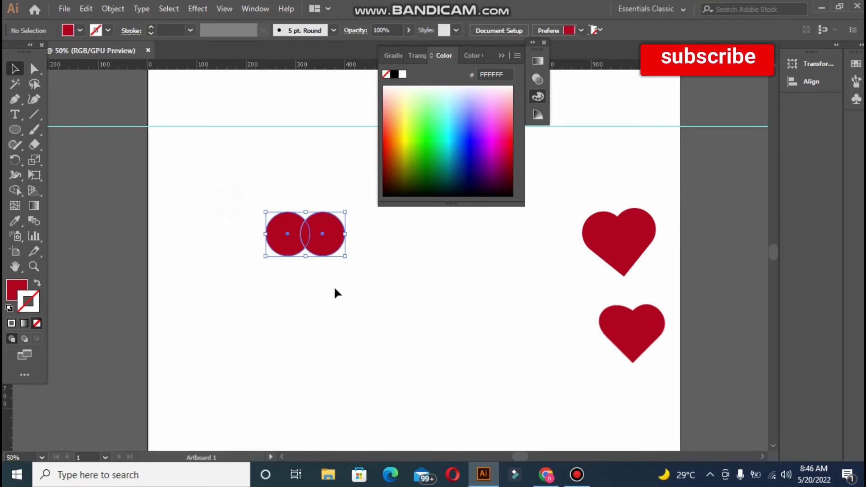
left_click(38, 323)
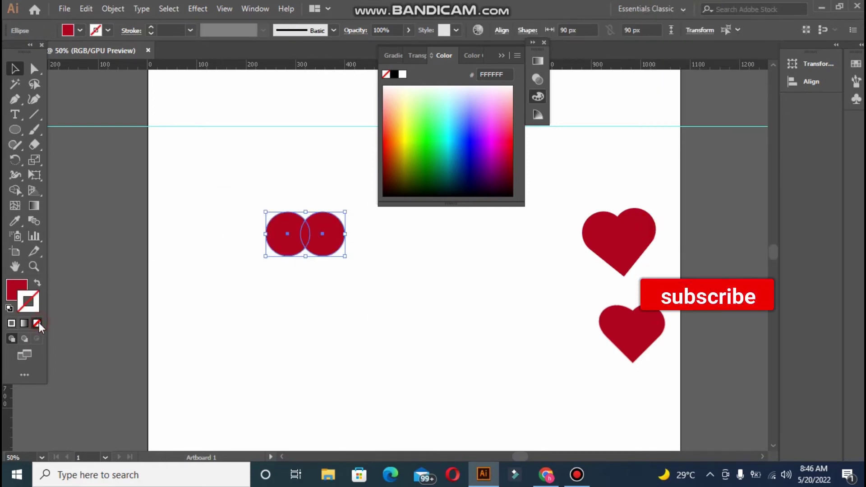
left_click(208, 232)
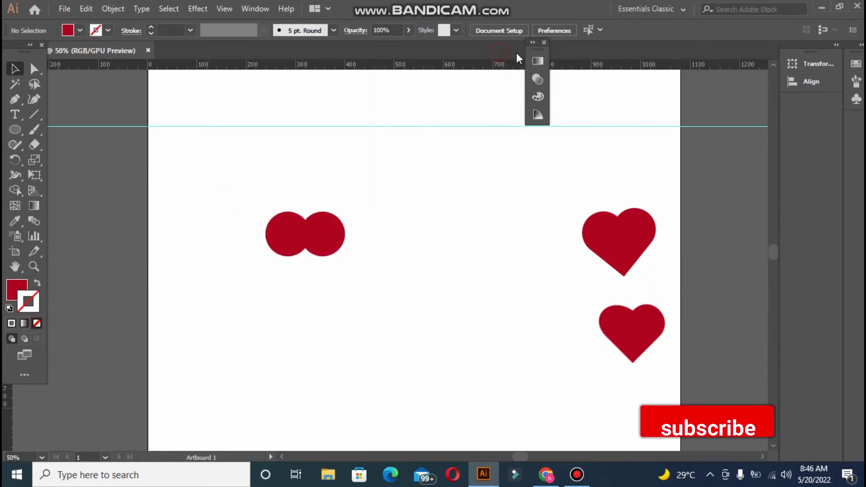
left_click(544, 42)
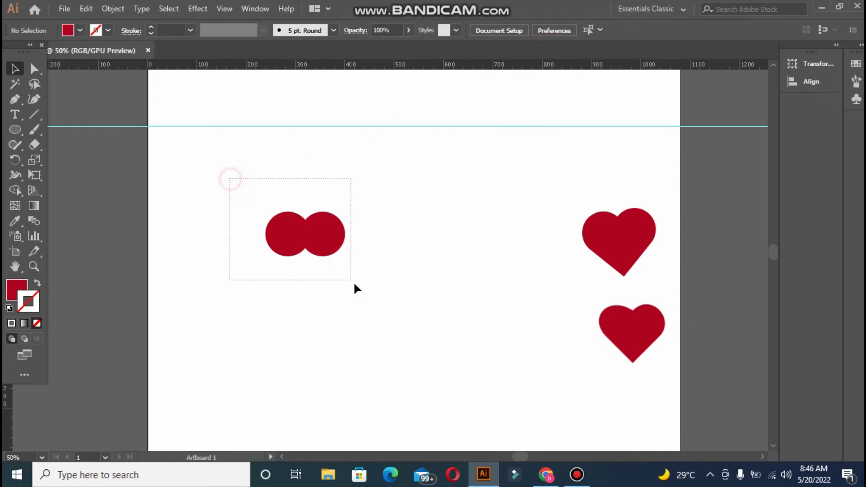
left_click_drag(354, 284, 354, 284)
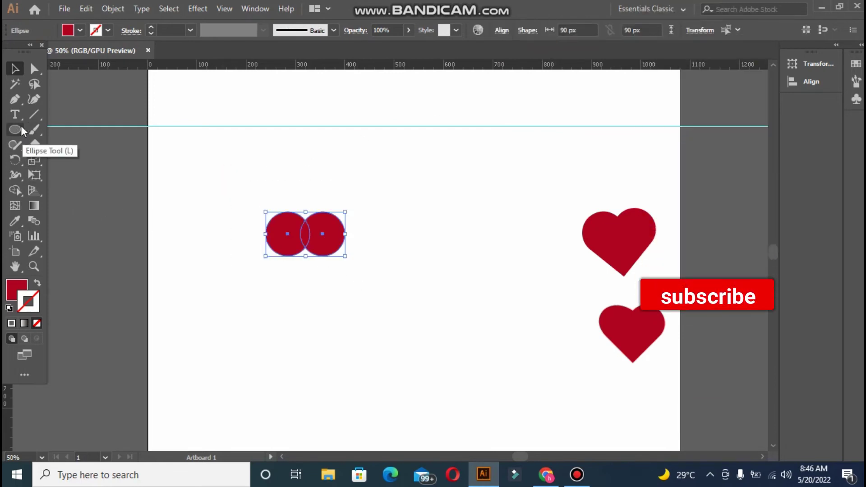
left_click_drag(20, 126, 81, 173)
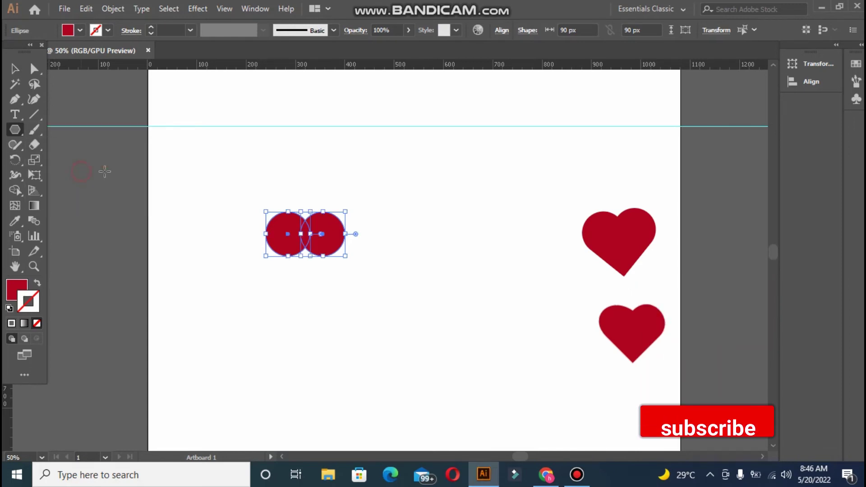
Create a 3-sided polygon and rotate it 180° to point downward
left_click(153, 239)
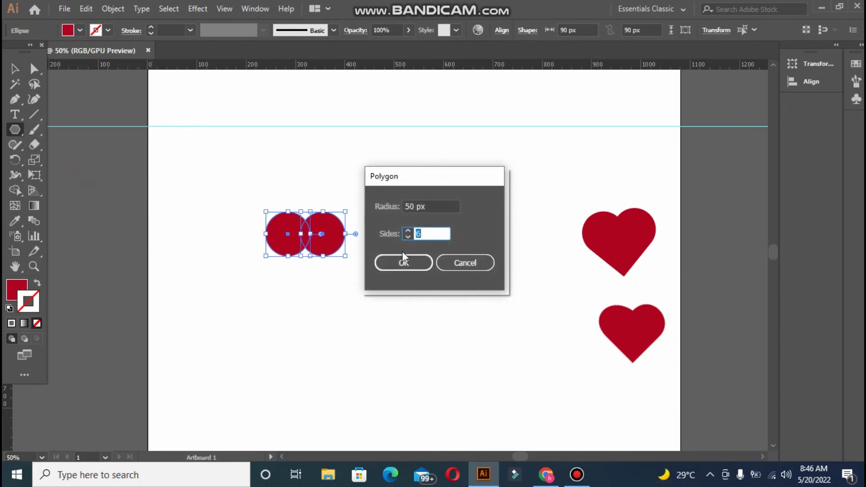
type("3")
left_click(407, 266)
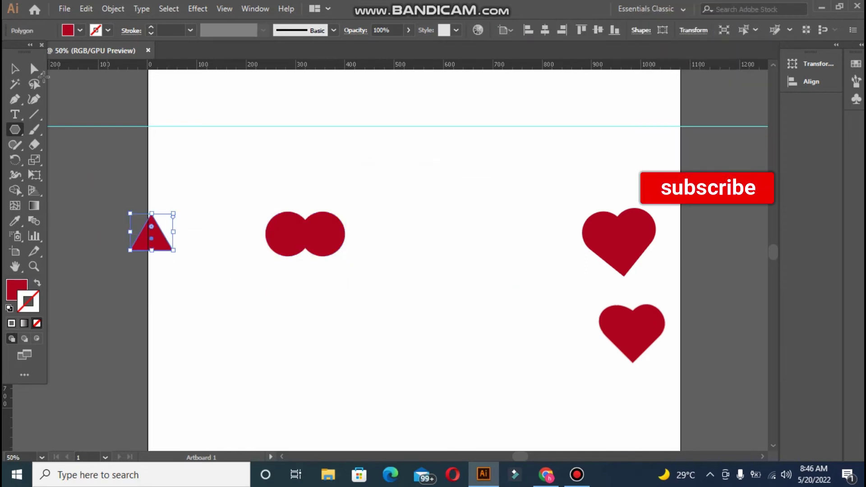
key("v")
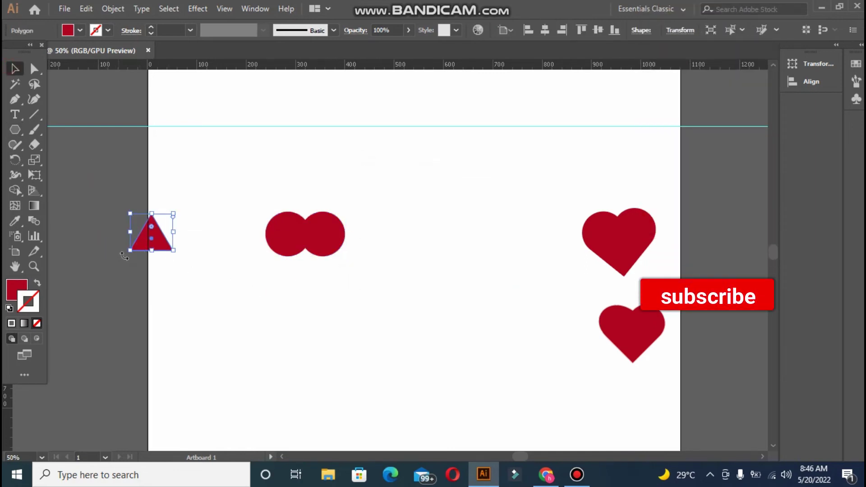
left_click_drag(124, 256, 184, 214)
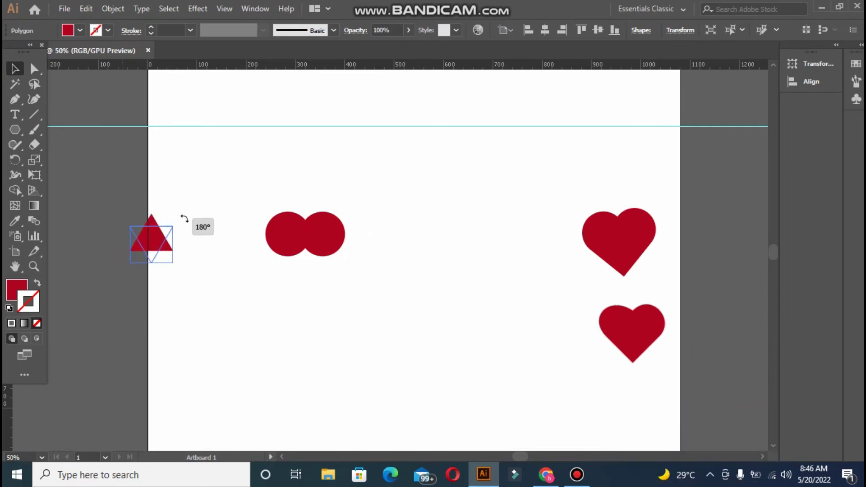
Move the triangle under the circles, widen it, and nudge it into place with arrow keys
left_click_drag(162, 236, 312, 253)
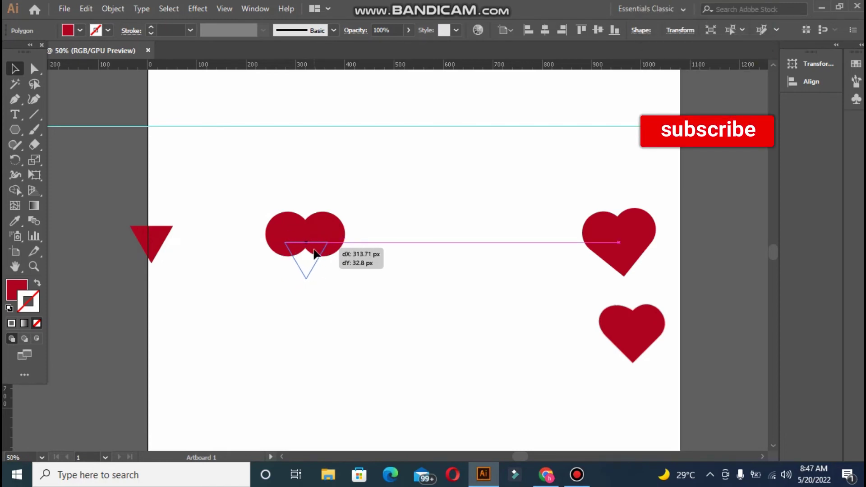
left_click_drag(312, 253, 315, 254)
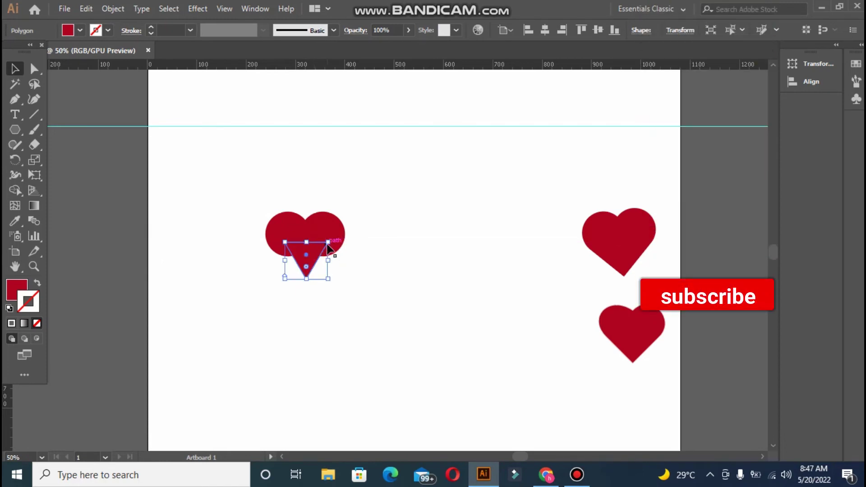
left_click_drag(328, 244, 345, 233)
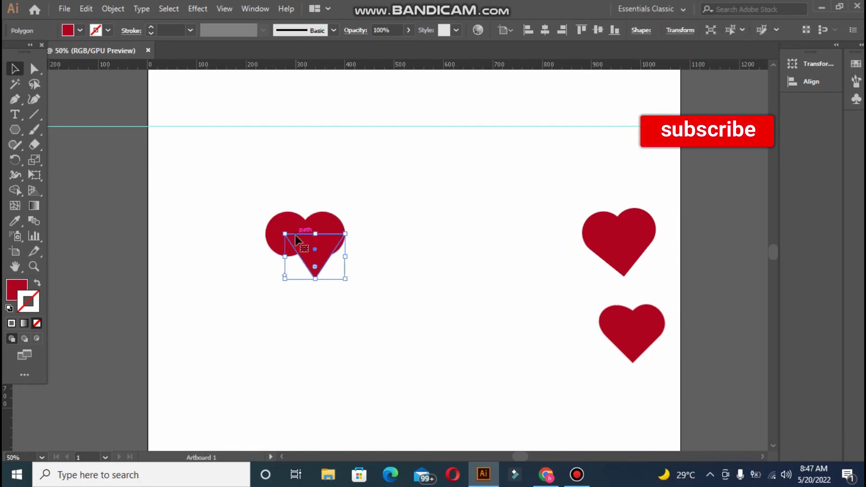
left_click_drag(283, 234, 265, 225)
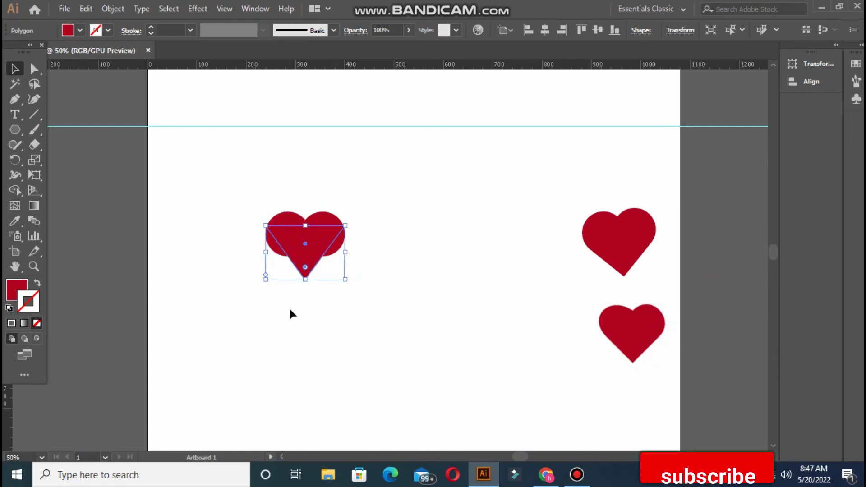
key("Down")
key("Down")
key("Down")
key("Down")
key("Down")
key("Down")
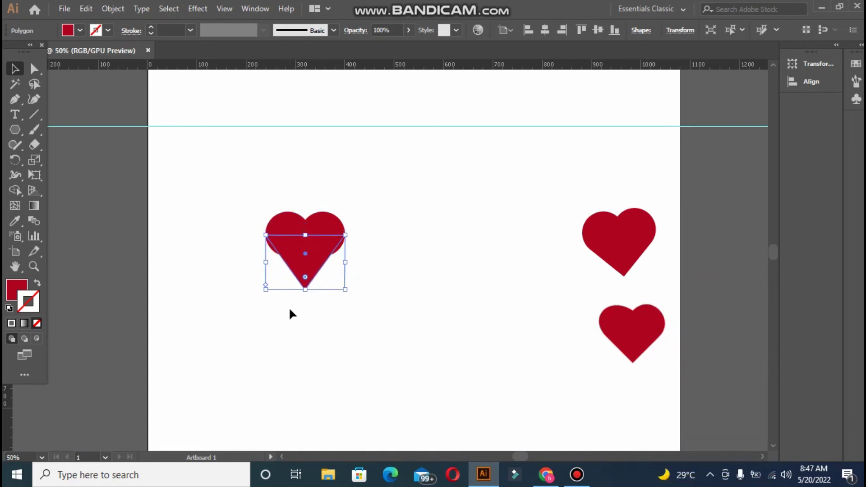
key("Down")
key("Down")
key("Down")
key("Down")
key("Down")
key("Down")
key("Down")
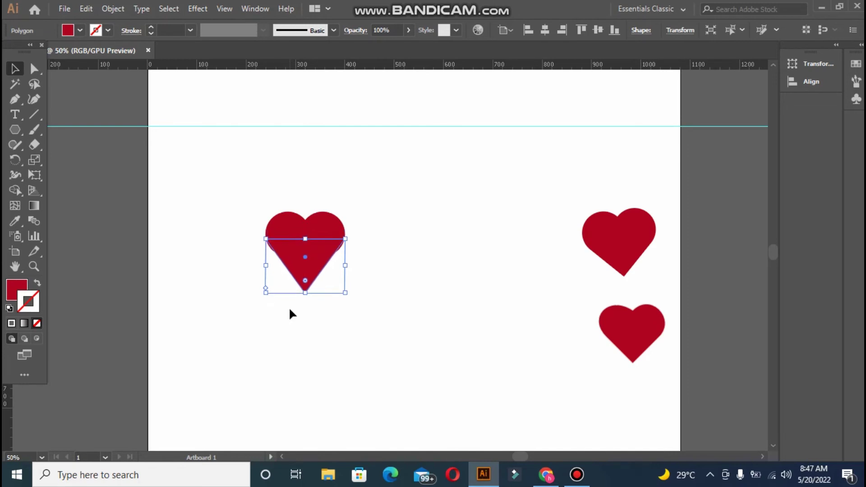
key("Right")
key("Right")
key("Right")
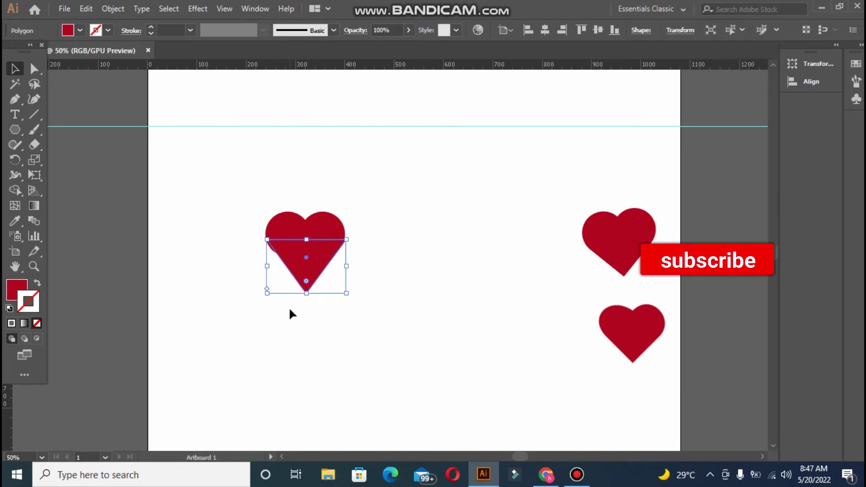
key("Down")
key("Down")
key("Left")
key("Left")
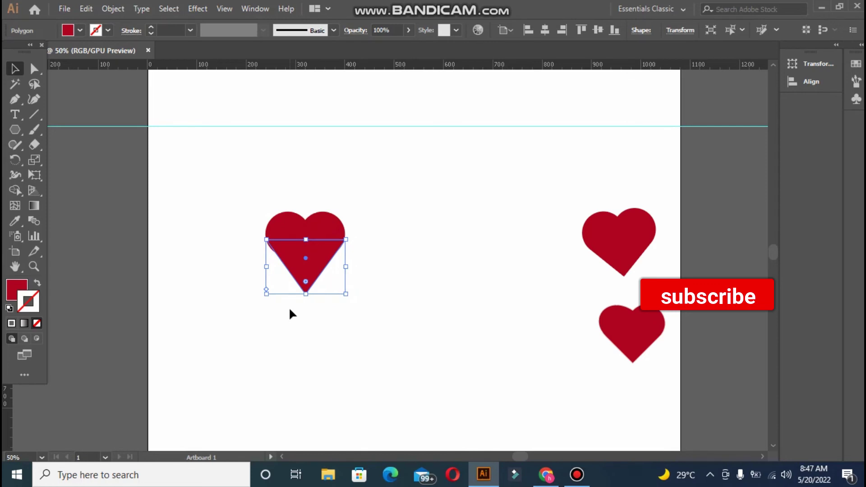
key("Down")
key("Down")
key("Down")
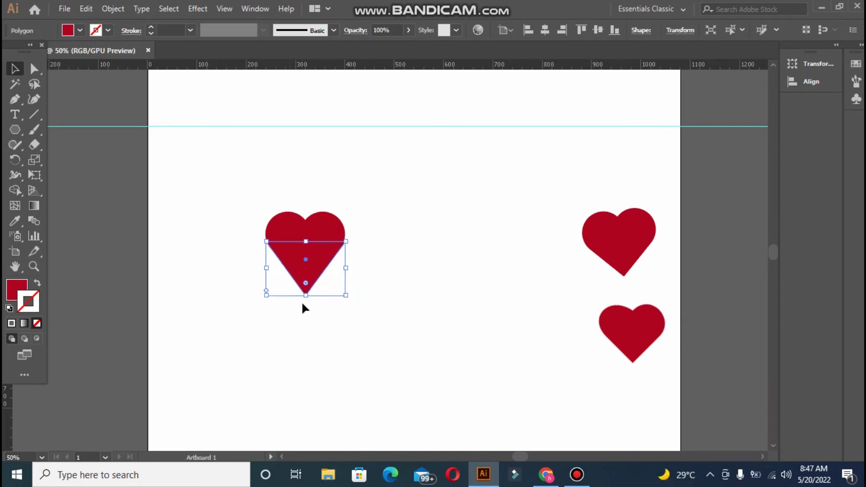
left_click(179, 189)
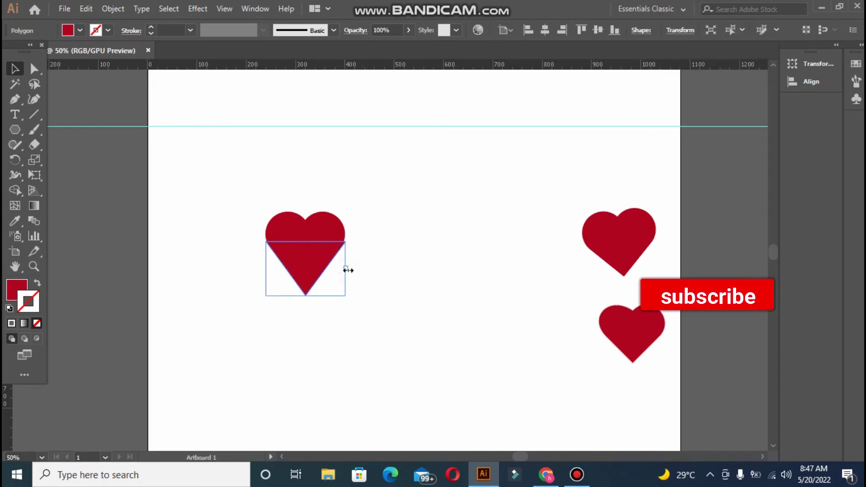
Refine the triangle's position and size against the 90 px circles, then select all three pieces
left_click(336, 236)
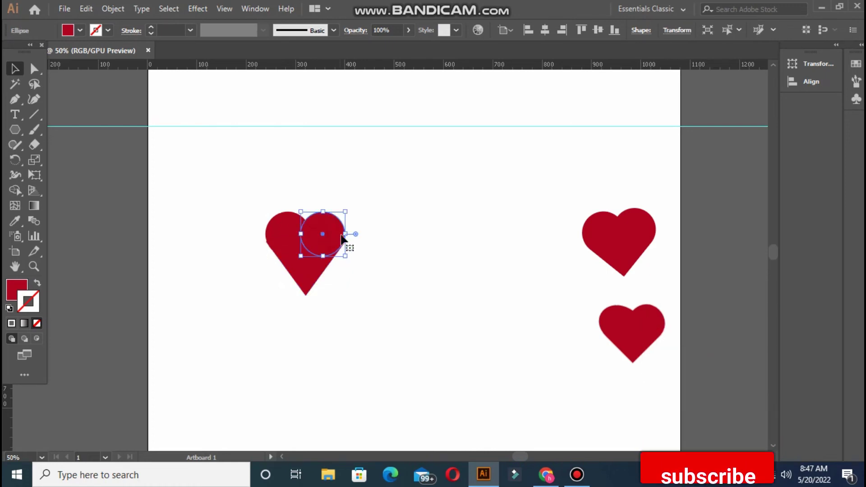
left_click_drag(344, 235, 347, 235)
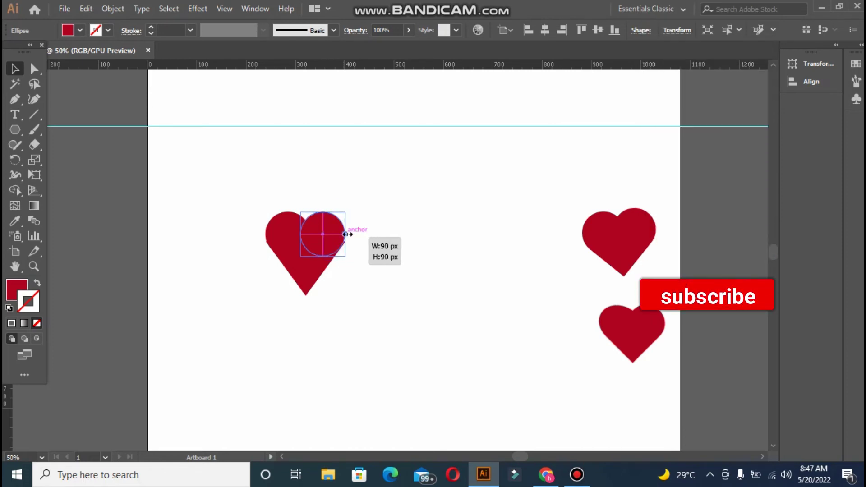
left_click(231, 266)
left_click_drag(305, 273, 343, 268)
left_click(371, 299)
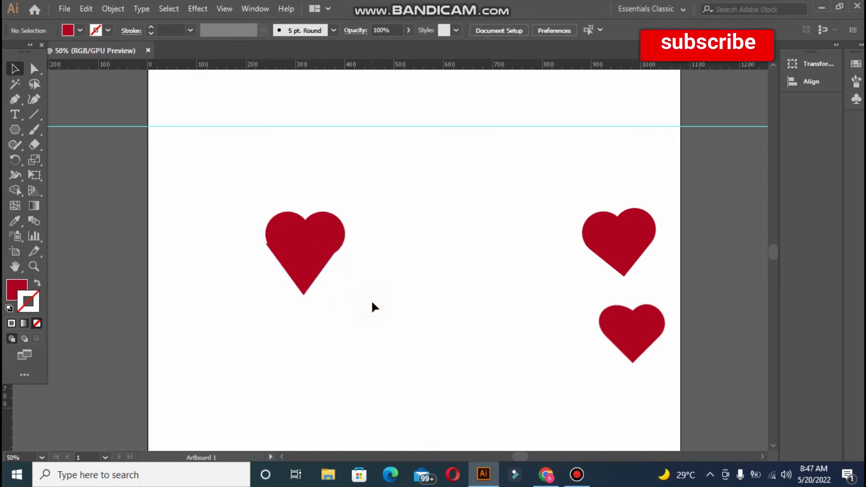
left_click(294, 253)
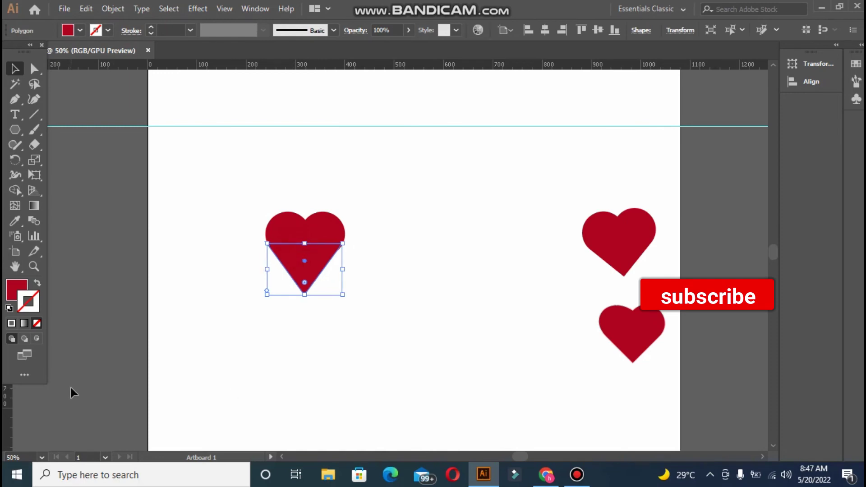
key("Right")
key("Right")
key("Right")
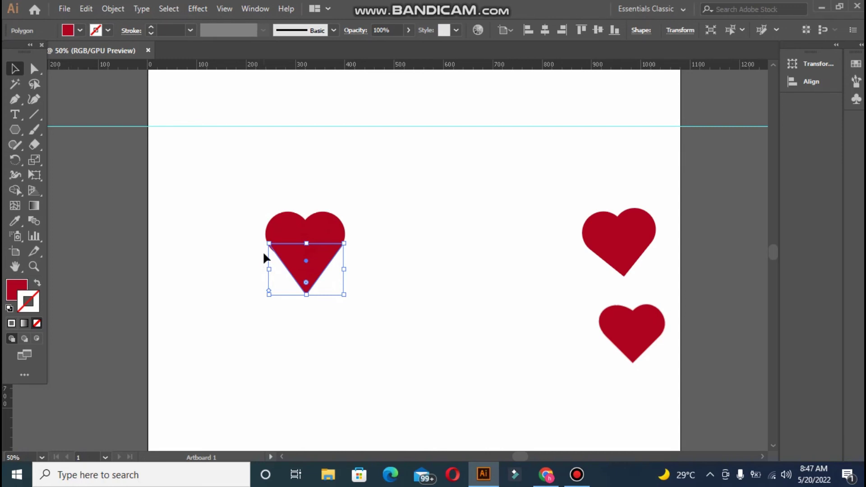
left_click_drag(269, 243, 265, 244)
left_click(310, 362)
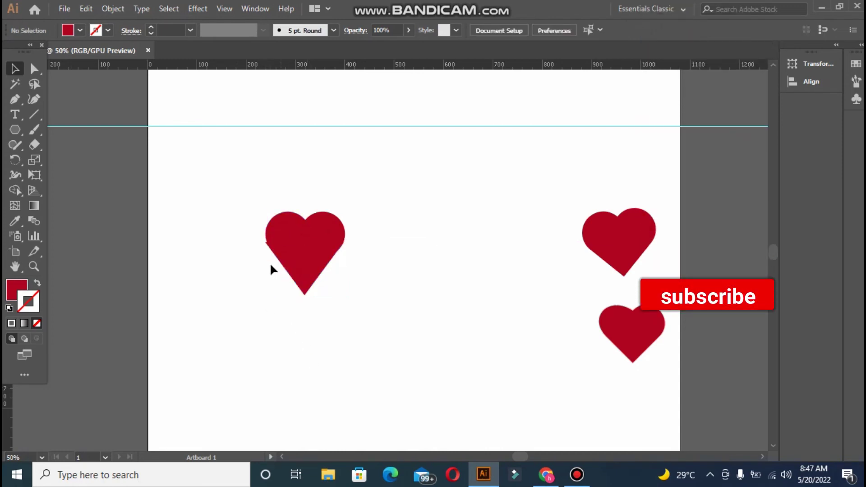
left_click_drag(255, 202, 353, 311)
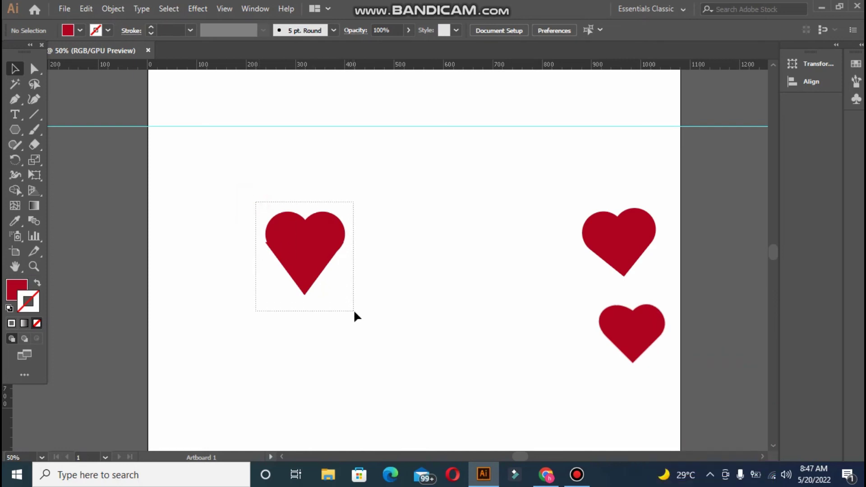
Unite the circles and triangle with Pathfinder's Unite, then zoom in on the heart
left_click(244, 9)
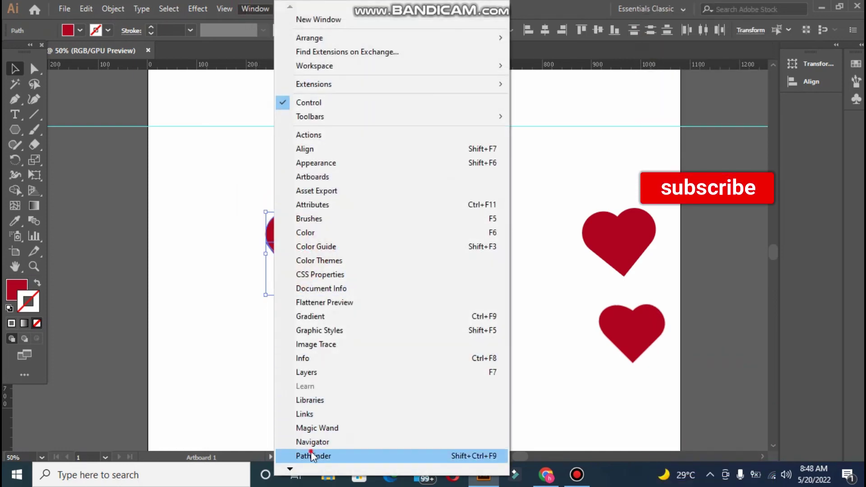
left_click(311, 453)
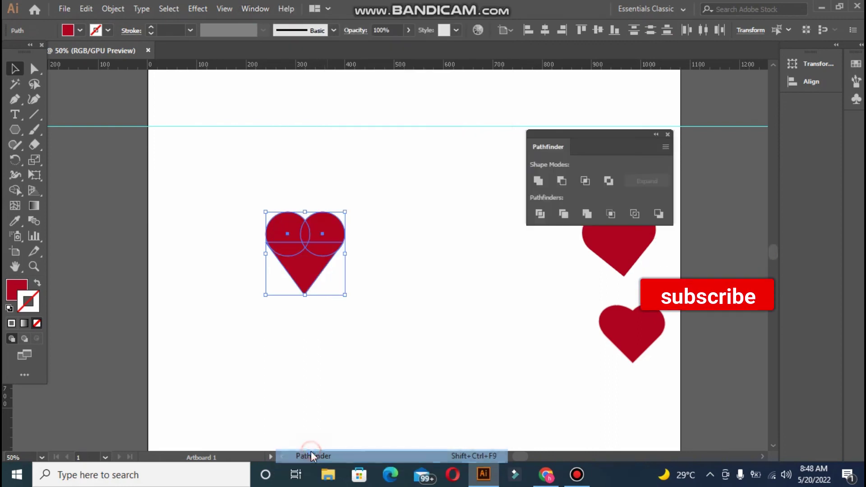
left_click(543, 178)
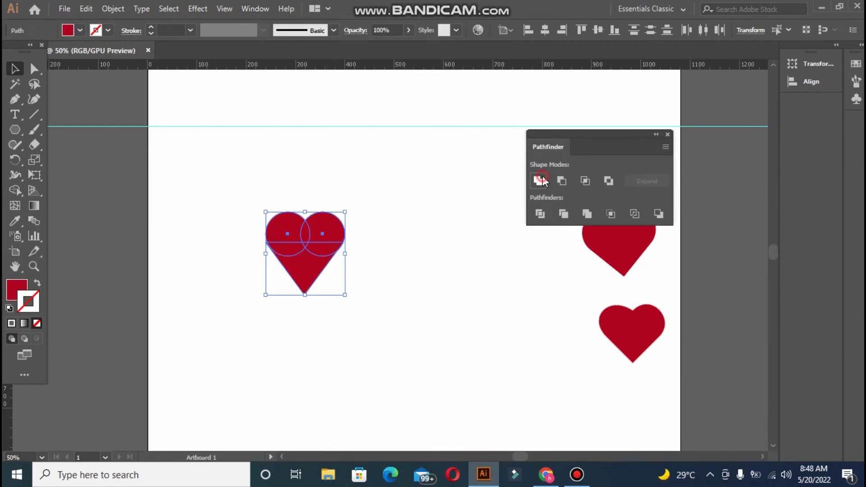
left_click(478, 355)
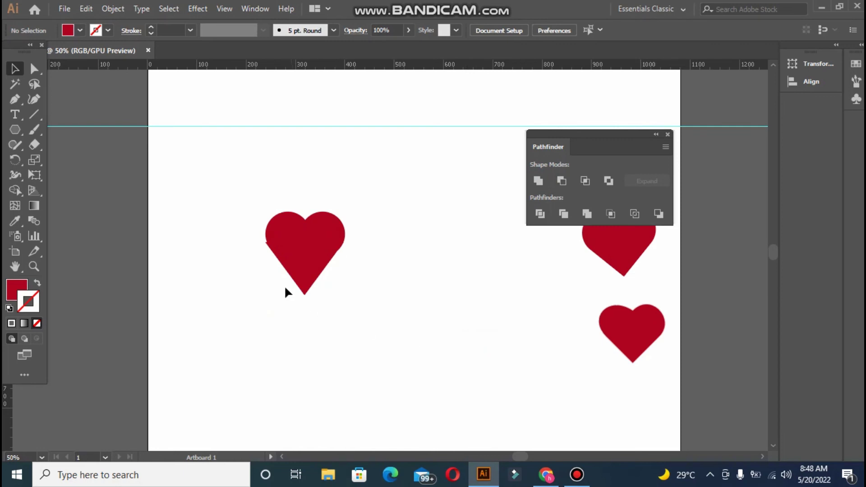
key("ctrl+z")
key("a")
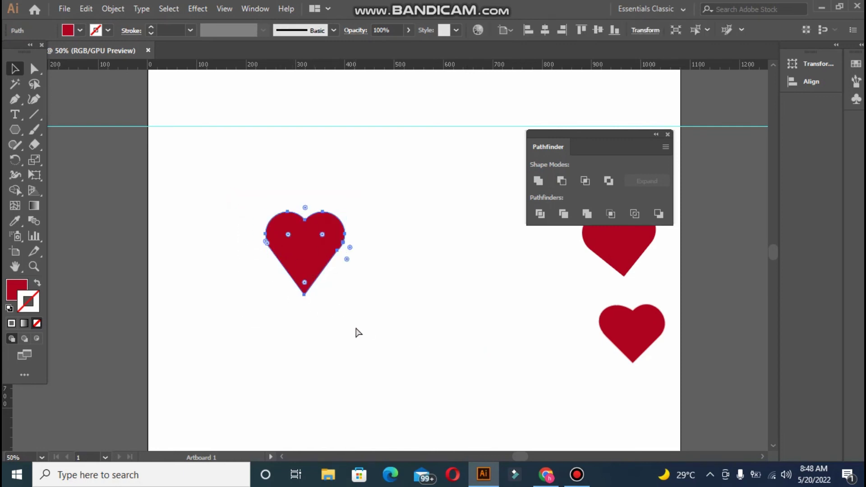
key("ctrl+plus")
key("ctrl+plus")
Delete the stray anchor points on the heart's left and right edges with the Delete Anchor Point Tool
key("v")
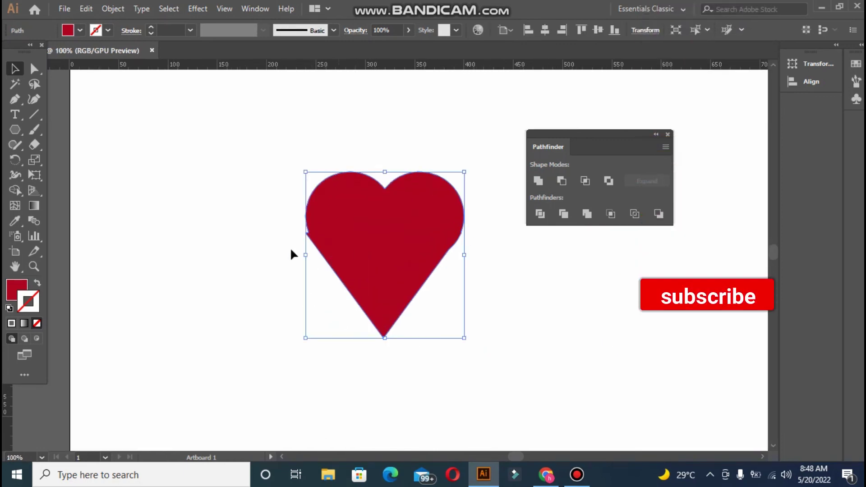
left_click(263, 232)
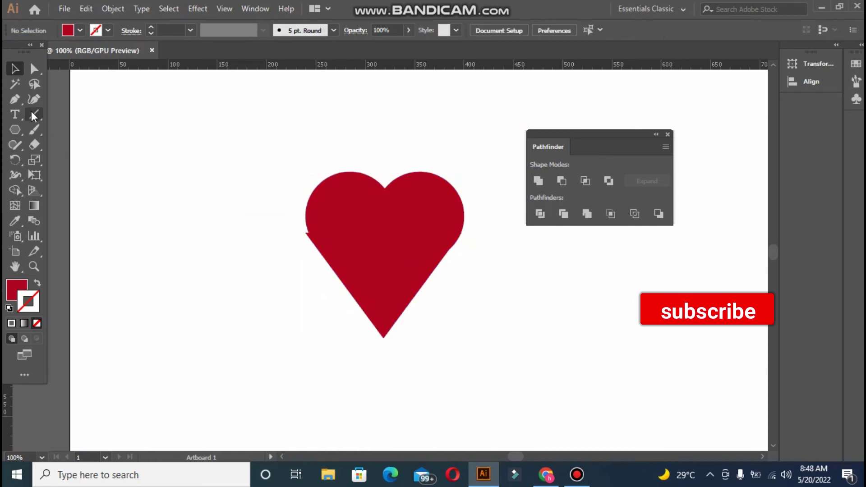
left_click(18, 97)
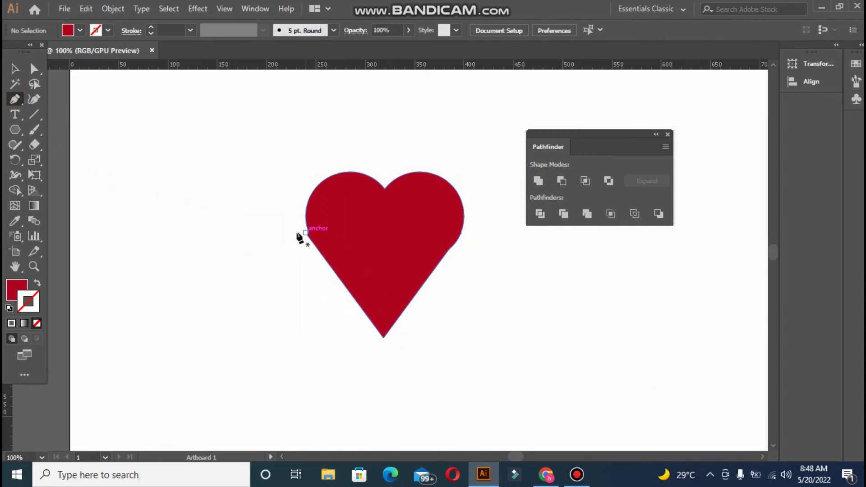
right_click(14, 99)
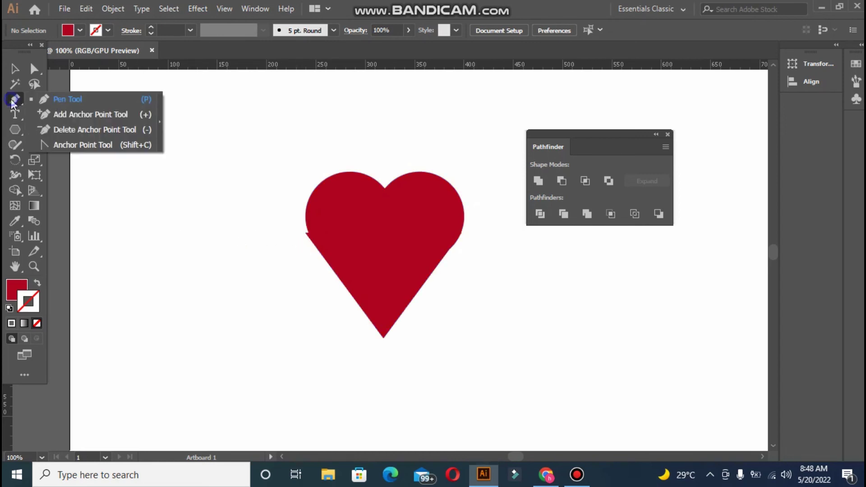
left_click(69, 128)
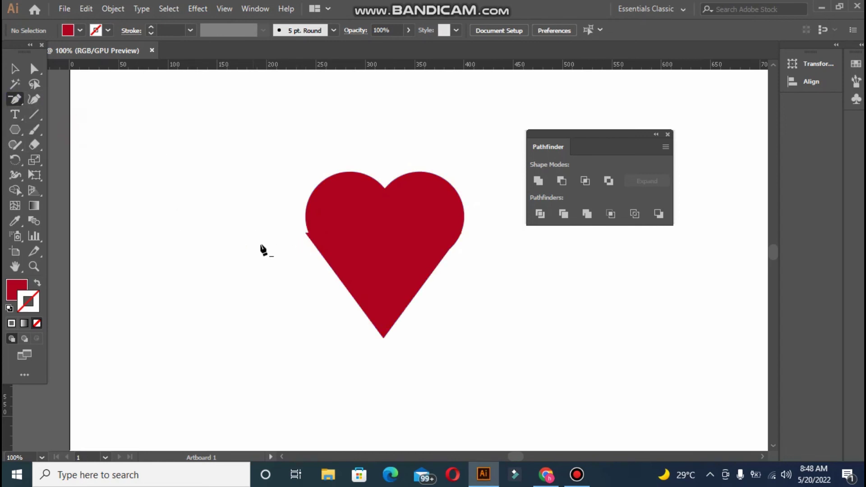
left_click(306, 234)
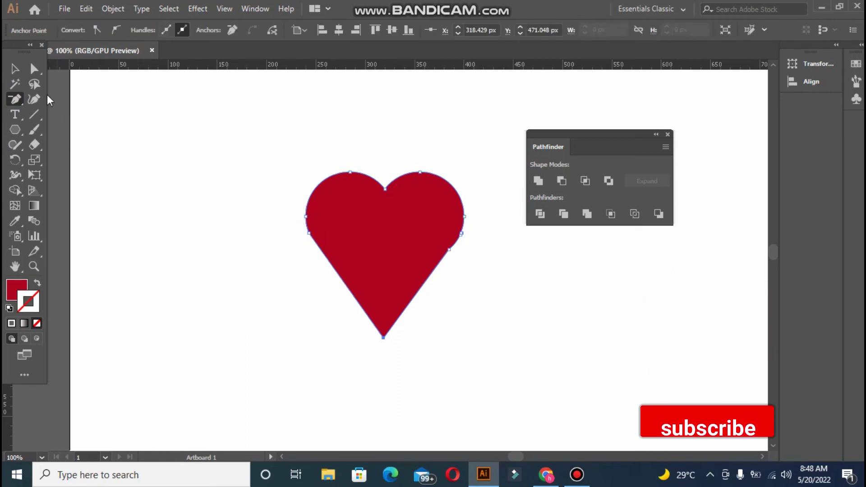
left_click(460, 234)
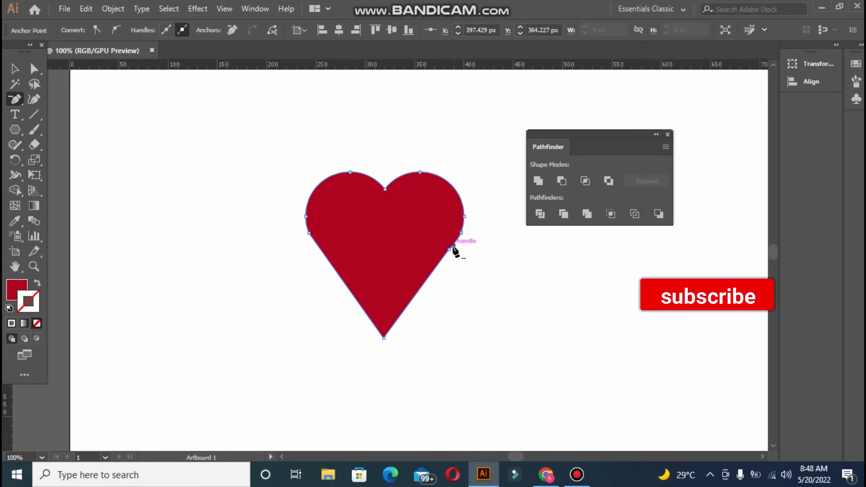
left_click(453, 248)
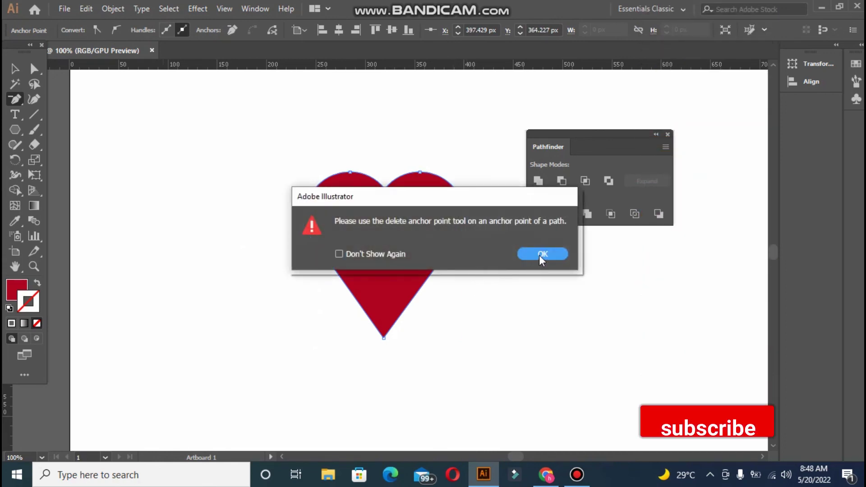
left_click(539, 253)
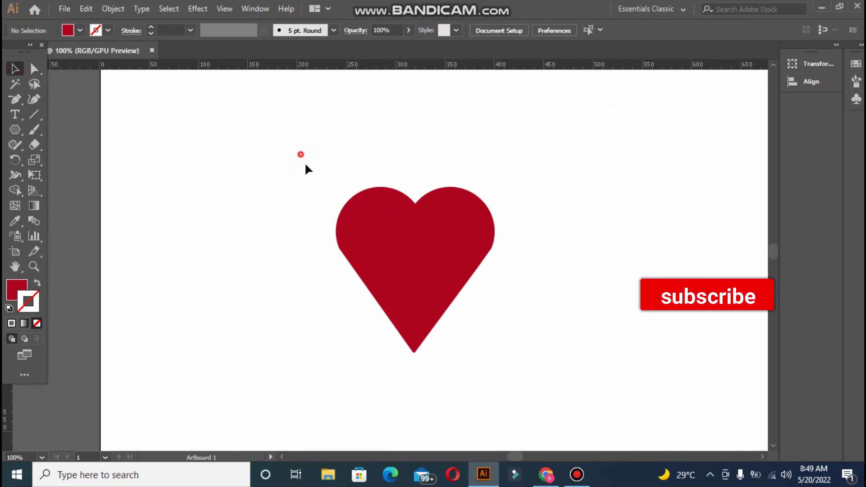
Scale the merged heart down, move it left, and zoom out to see the artboard
key("ctrl+a")
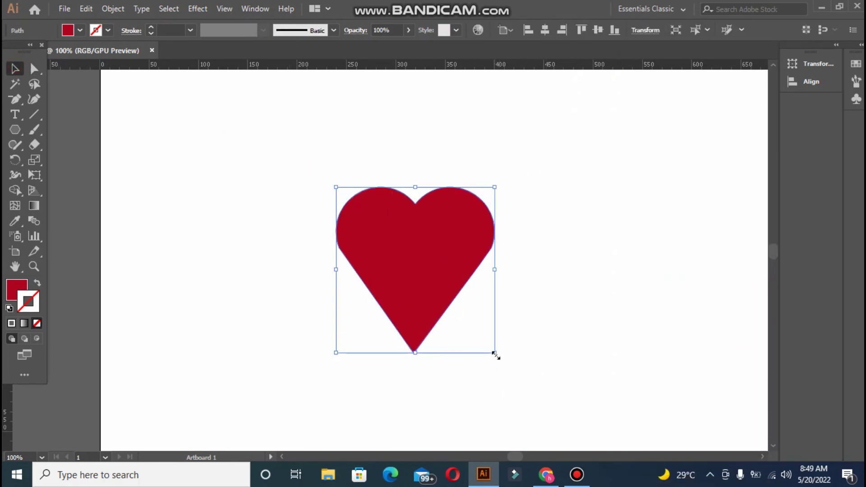
mouse_move(494, 353)
left_mouse_down()
mouse_move(477, 319)
mouse_move(393, 246)
left_mouse_up()
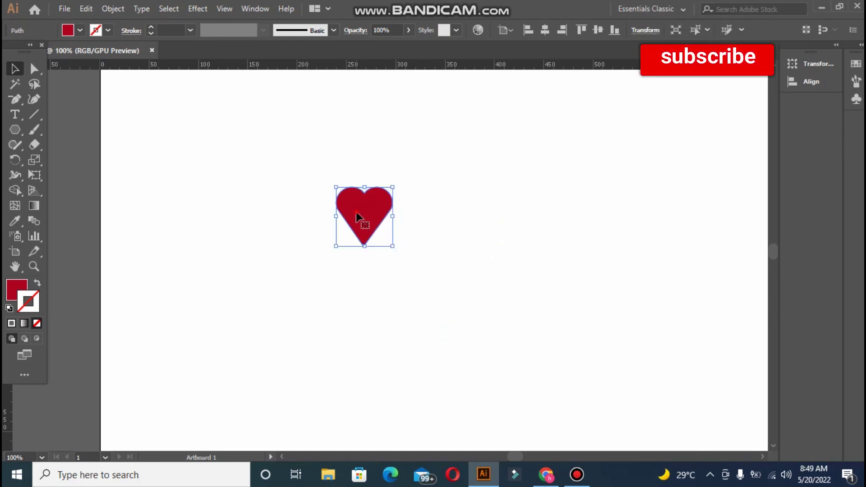
mouse_move(339, 213)
left_mouse_down()
mouse_move(244, 229)
mouse_move(200, 226)
left_mouse_up()
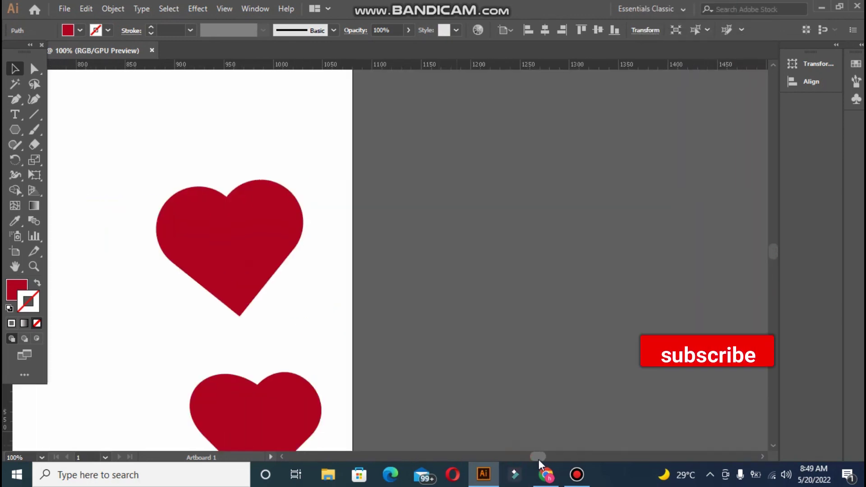
left_click_drag(516, 458, 516, 456)
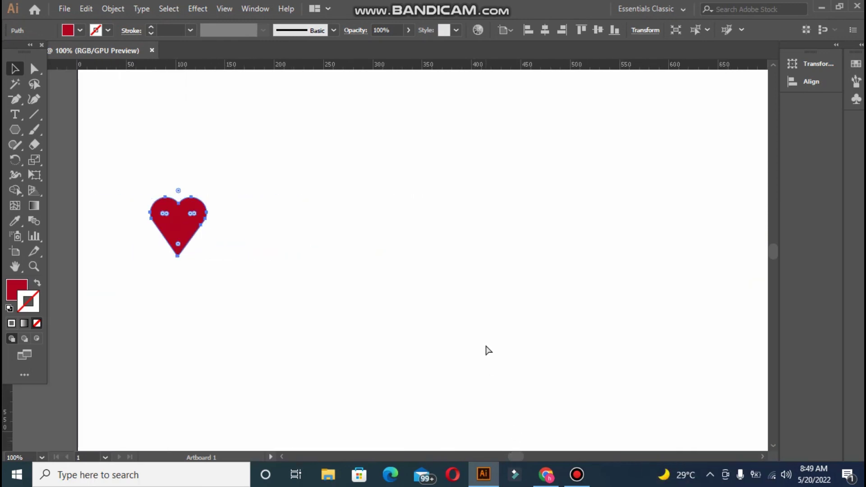
scroll(488, 351, "right", 2)
scroll(489, 351, "right", 1)
scroll(488, 350, "right", 3)
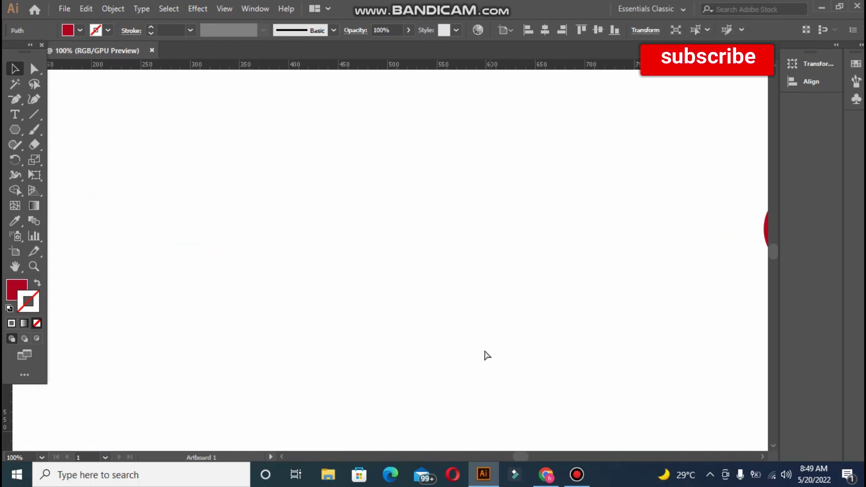
key("ctrl+minus")
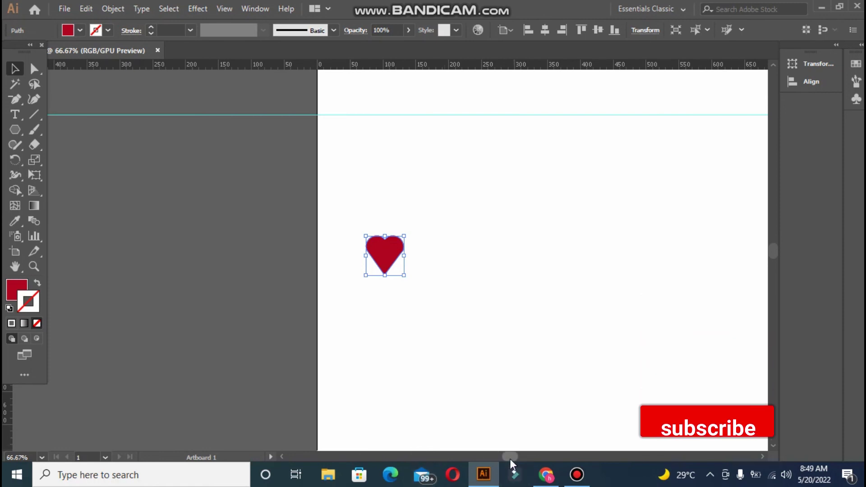
left_click_drag(512, 457, 525, 455)
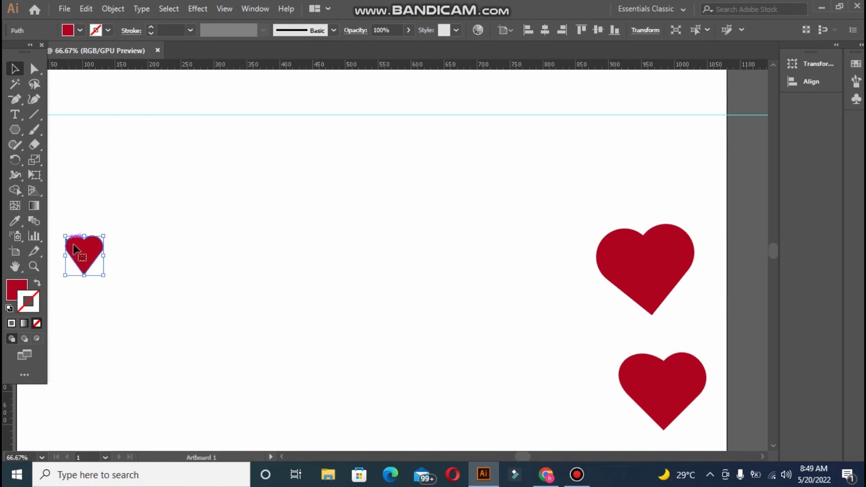
Enlarge the left heart, then bring the right heart to the centre and resize it
left_click_drag(154, 243, 280, 239)
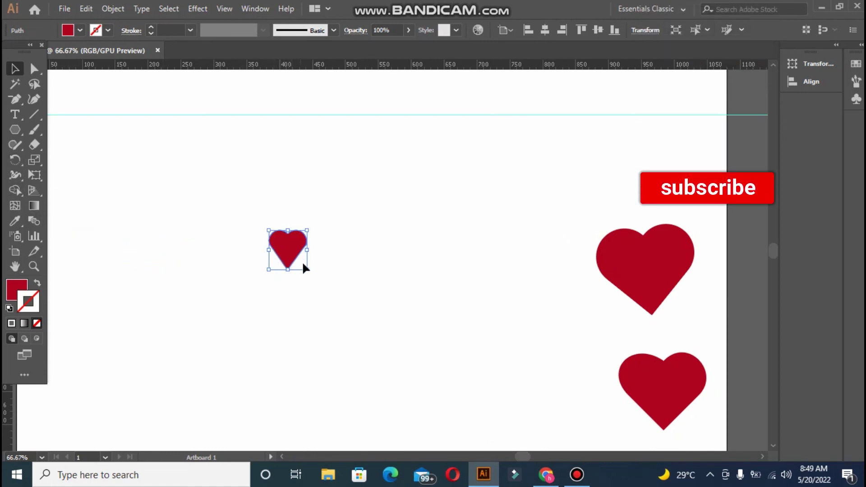
left_click_drag(306, 269, 339, 322)
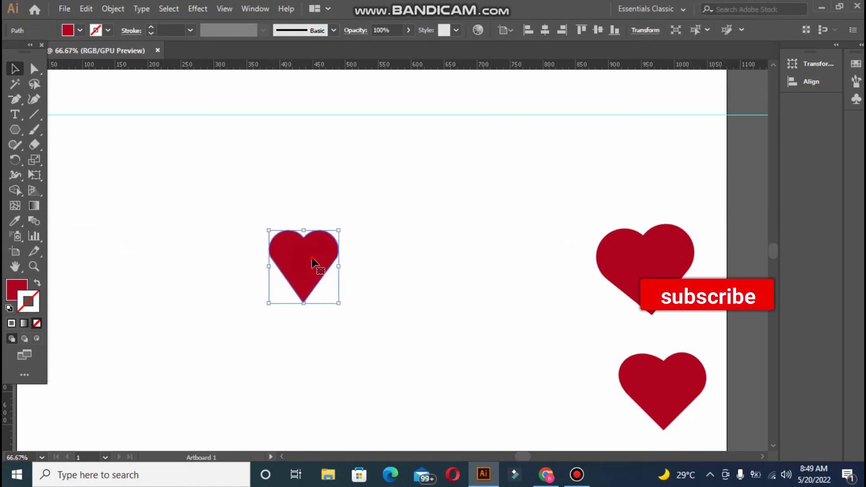
left_click_drag(314, 262, 258, 262)
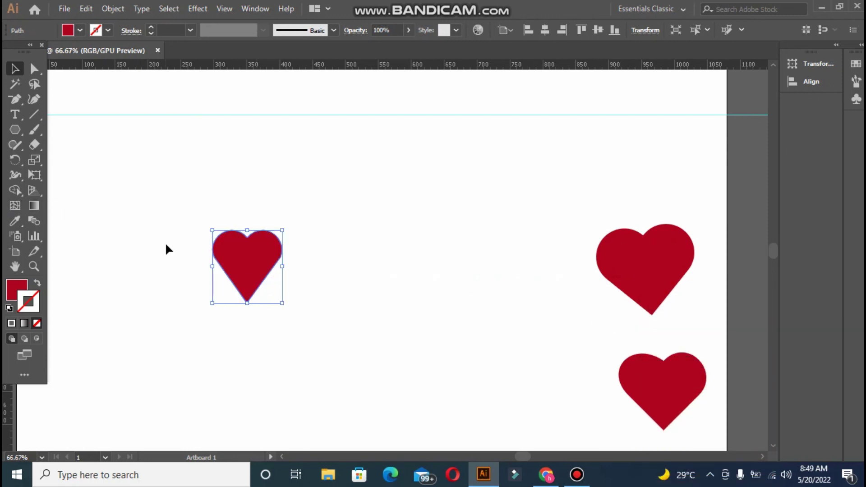
left_click_drag(658, 268, 418, 271)
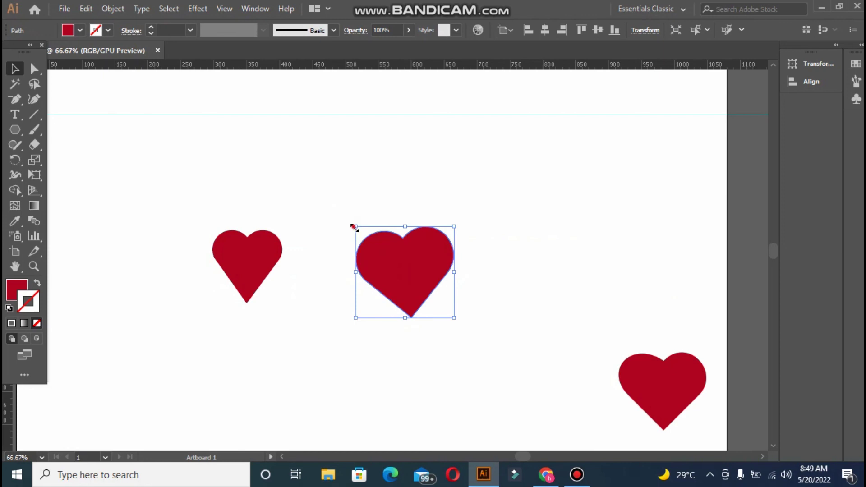
left_click_drag(354, 227, 383, 239)
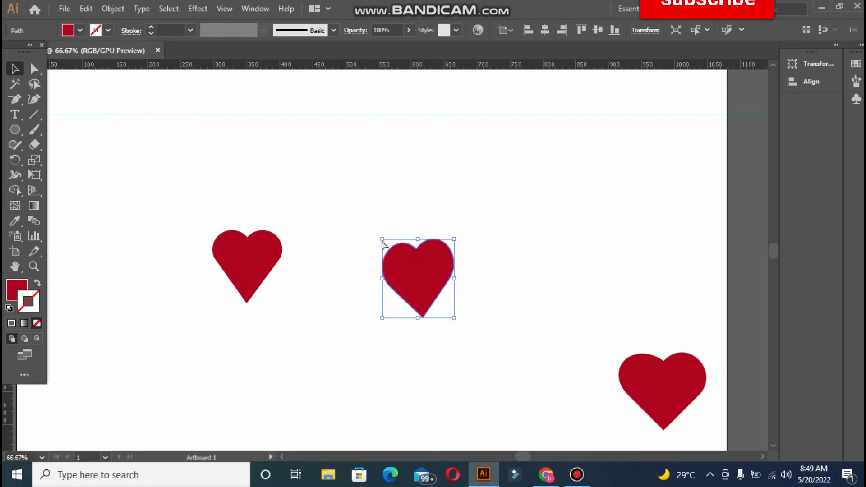
key("ctrl+z")
Resize the centre heart, shift it toward the left heart, and bring the bottom-right heart up beside it
left_click_drag(356, 226, 371, 242)
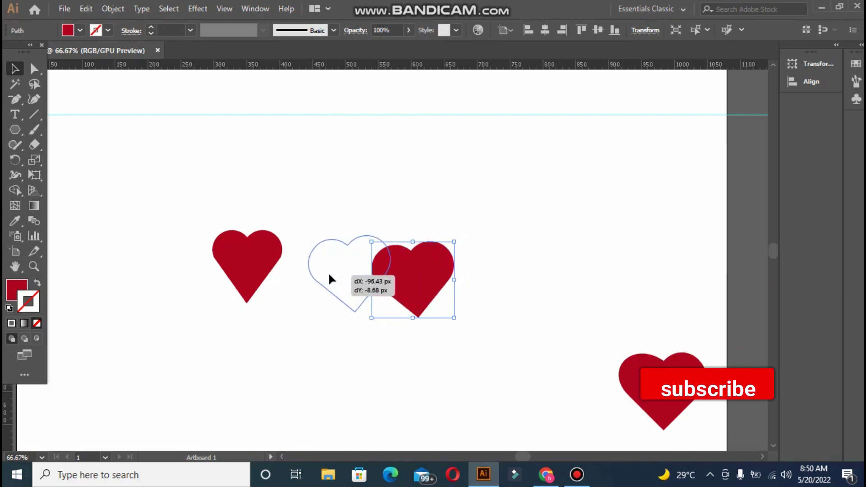
left_click_drag(367, 279, 328, 272)
left_click_drag(629, 383, 474, 259)
left_click(545, 300)
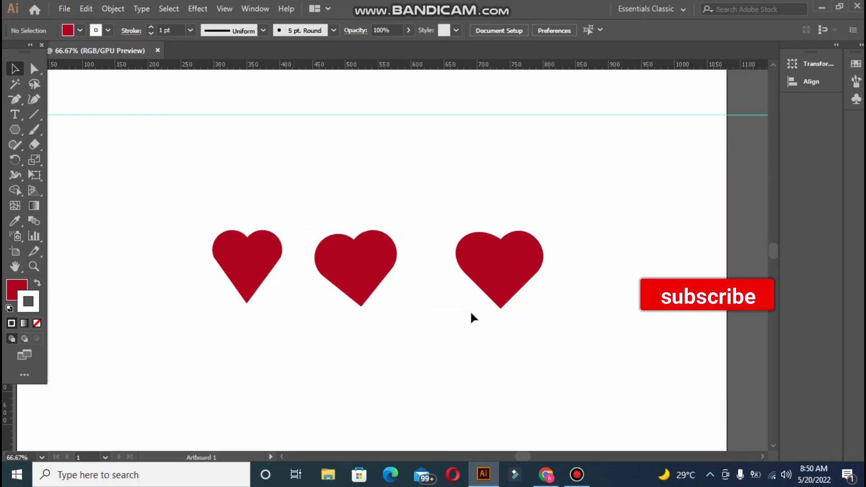
Nudge the right heart slightly left so all three hearts sit evenly in one row
left_click_drag(512, 274, 497, 270)
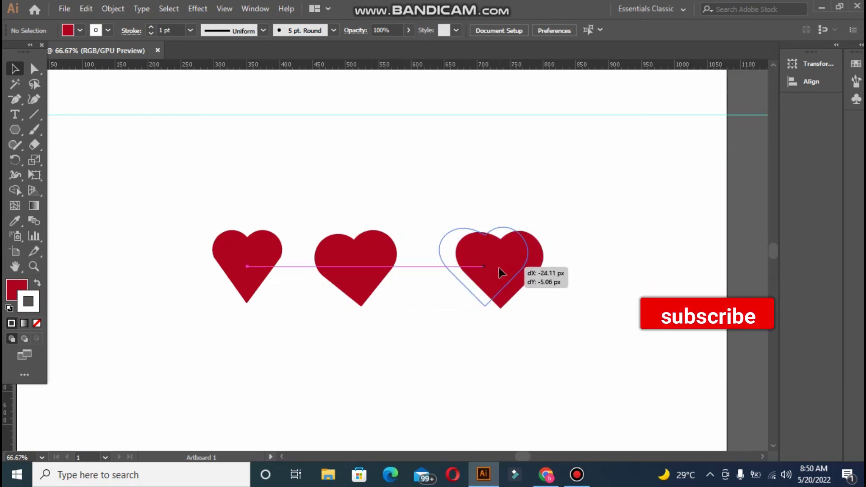
left_click(542, 300)
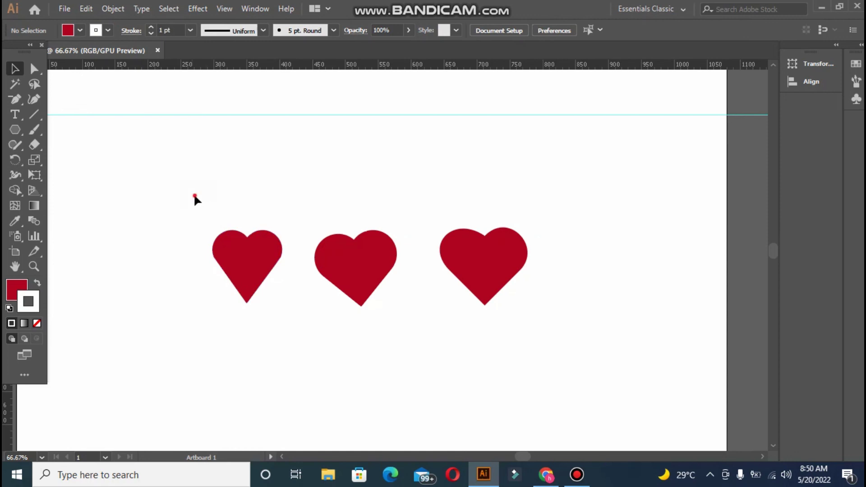
left_click_drag(193, 193, 532, 342)
left_click(532, 342)
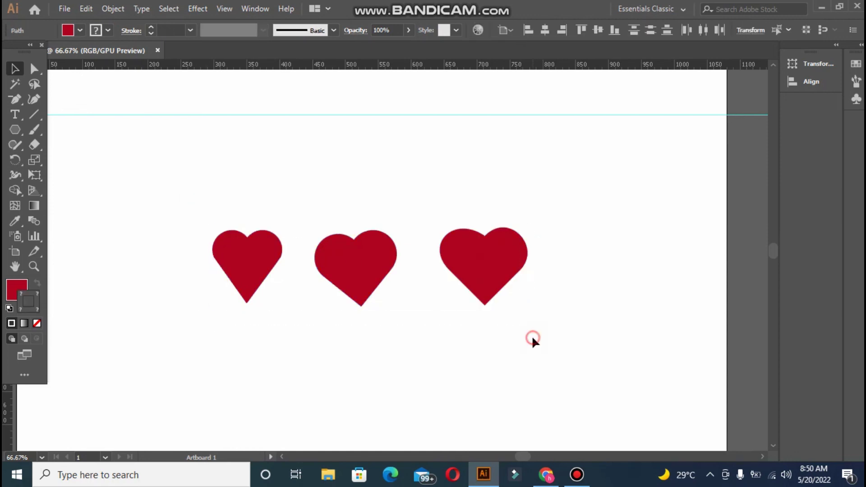